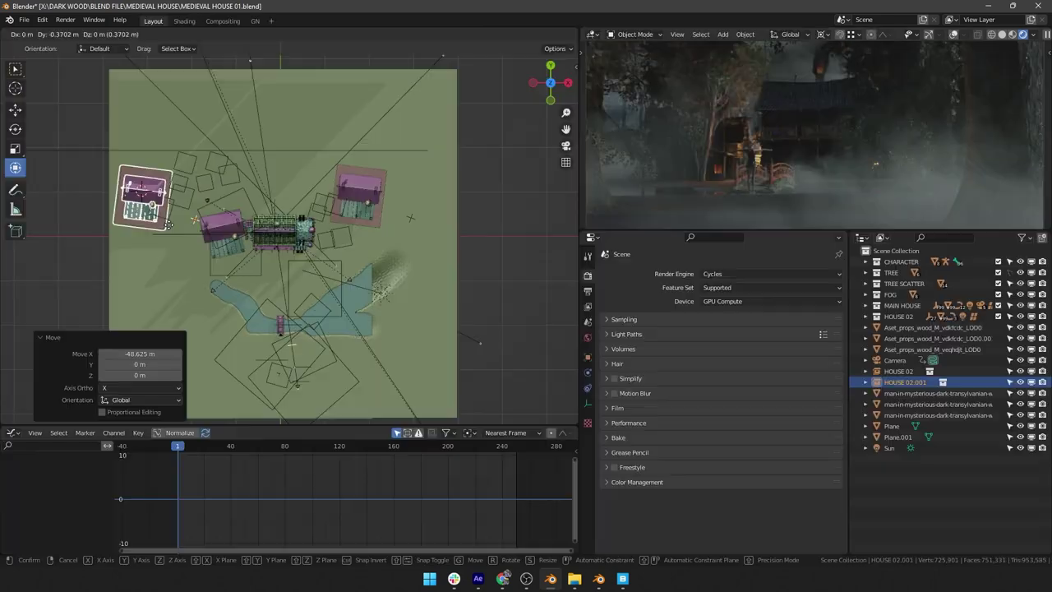
Step: Move the HOUSE 02.001 copy toward the small house beside the main house and rotate it -75.8° in the top view
scroll(304, 238, up, 2)
key(g)
click(305, 223)
key(r)
click(289, 131)
Step: Nudge the HOUSE 02.001 copy closer to the neighbouring small house and refine its rotation
key(g)
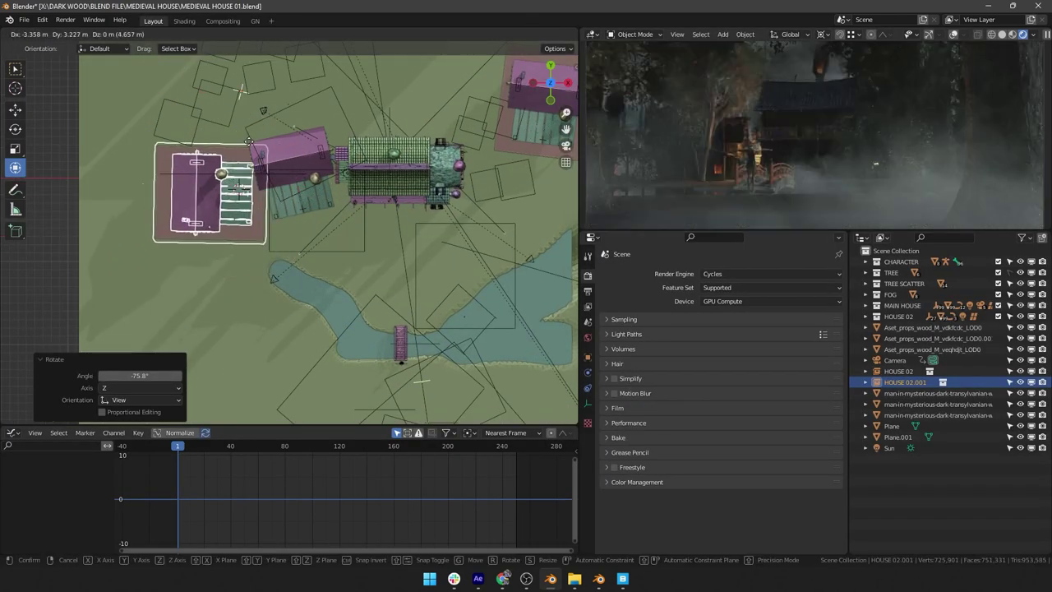
click(270, 103)
key(r)
click(279, 164)
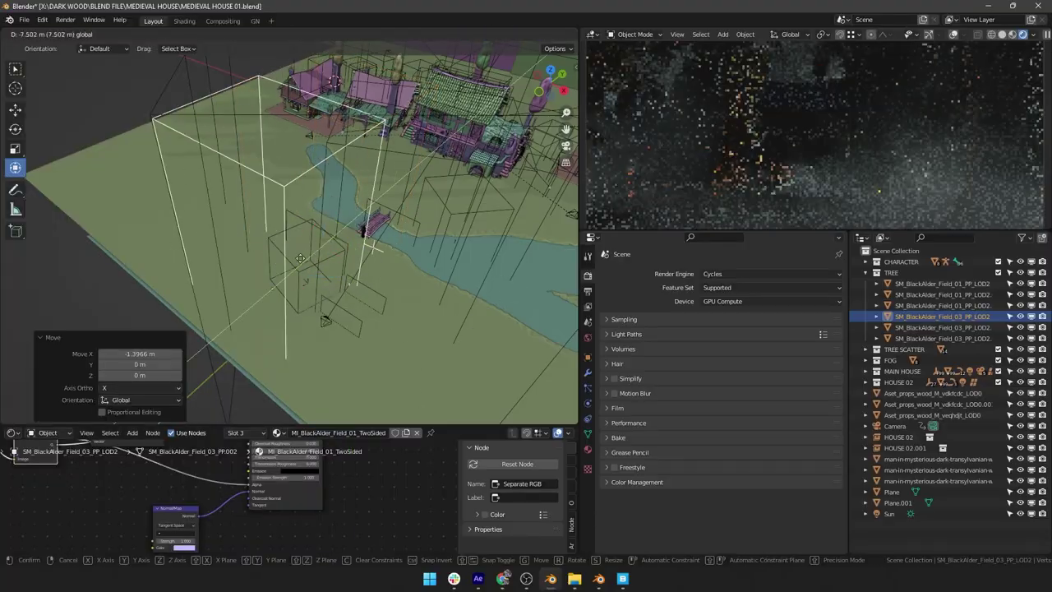
Step: Reposition the selected SM_BlackAlder_Field_03 tree along the X and Y axes on the near bank of the river
drag(300, 258, 301, 257)
drag(322, 328, 369, 361)
drag(347, 289, 362, 277)
drag(384, 349, 365, 337)
drag(343, 274, 361, 260)
drag(386, 322, 374, 315)
drag(353, 254, 373, 236)
drag(396, 300, 376, 286)
drag(356, 221, 365, 215)
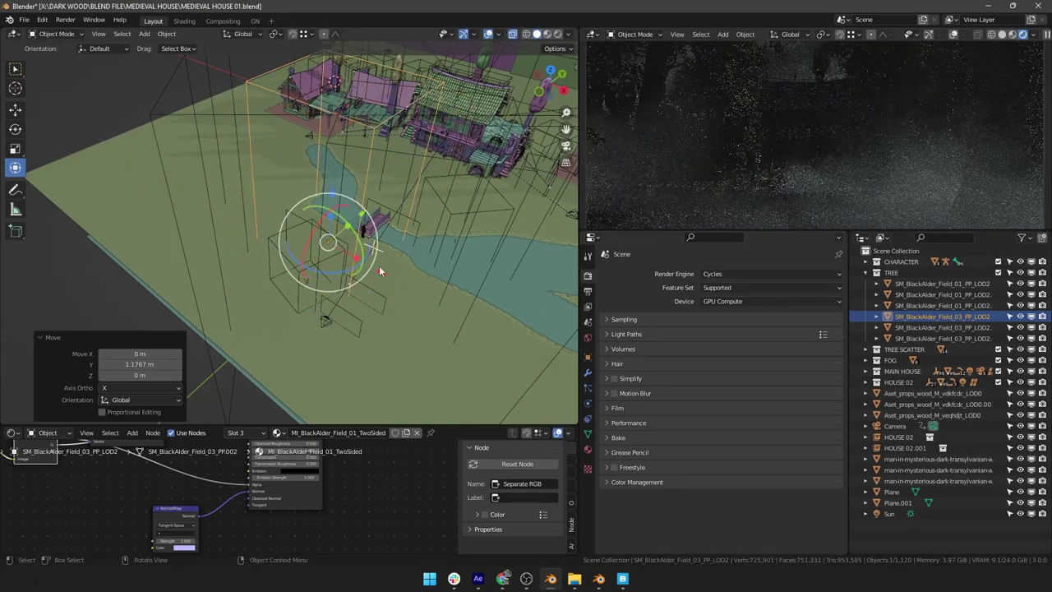
Step: Rotate the black alder tree 99.5° about Z and fine-tune its position along the X axis
key(g)
key(x)
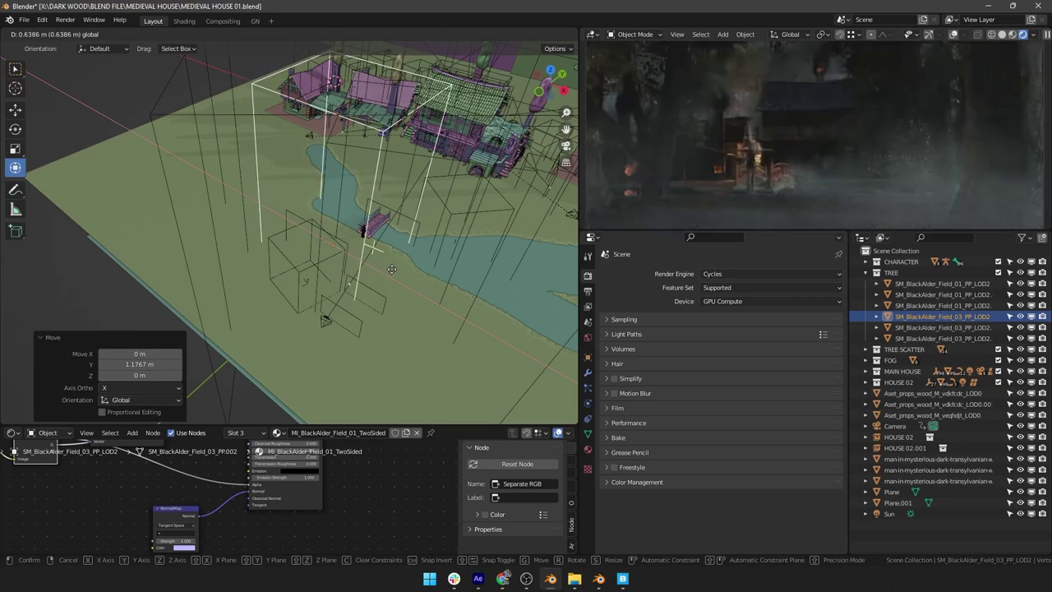
drag(392, 268, 390, 270)
drag(331, 275, 393, 243)
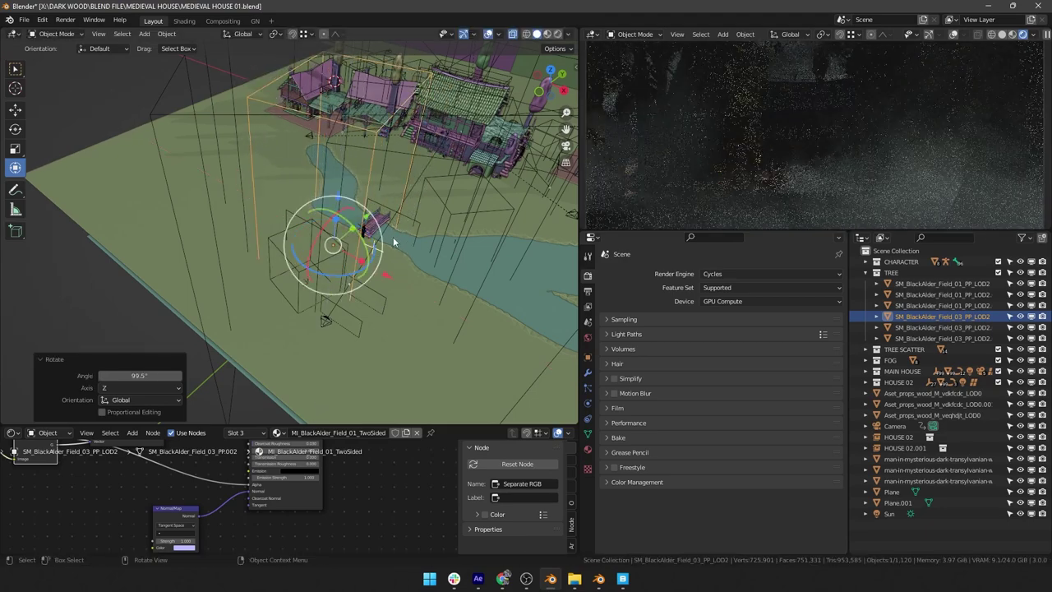
key(g)
key(x)
click(370, 267)
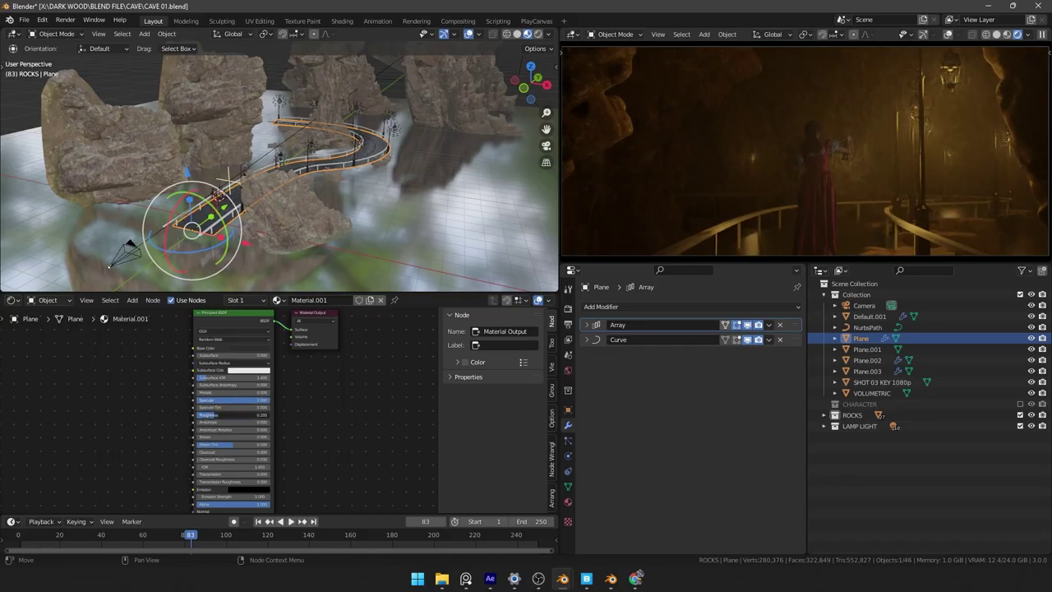
Step: Preview the Mist render pass in the camera viewport and return it to Combined
shift+scroll(361, 415, up, 1)
click(1028, 34)
click(938, 132)
click(977, 199)
click(938, 131)
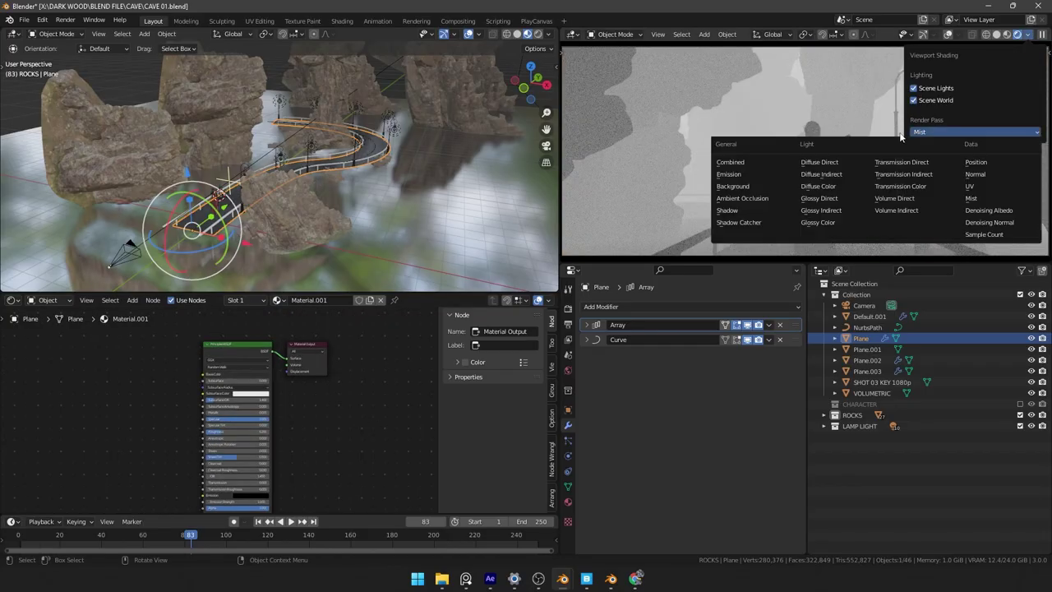
click(734, 161)
Step: Add a spot light among the cave rocks and set its power to 5000 W
click(345, 164)
mouse_move(345, 164)
middle_down()
mouse_move(289, 160)
mouse_move(284, 231)
middle_up()
key(shift+a)
click(338, 319)
click(568, 456)
double_click(727, 381)
text(5000)
key(Return)
Step: Position and rotate the spot light among the rocks, using front and top views, so that it aims at the walkway
mouse_move(345, 205)
middle_down()
mouse_move(312, 148)
mouse_move(362, 197)
middle_up()
mouse_move(346, 173)
mouse_down()
mouse_move(365, 168)
mouse_move(272, 176)
mouse_up()
key(KP_1)
drag(291, 138, 290, 174)
drag(313, 151, 385, 153)
key(KP_7)
drag(240, 142, 231, 146)
middle_drag(246, 185, 267, 144)
drag(272, 147, 273, 134)
drag(330, 208, 386, 212)
drag(328, 138, 329, 142)
middle_drag(307, 177, 284, 224)
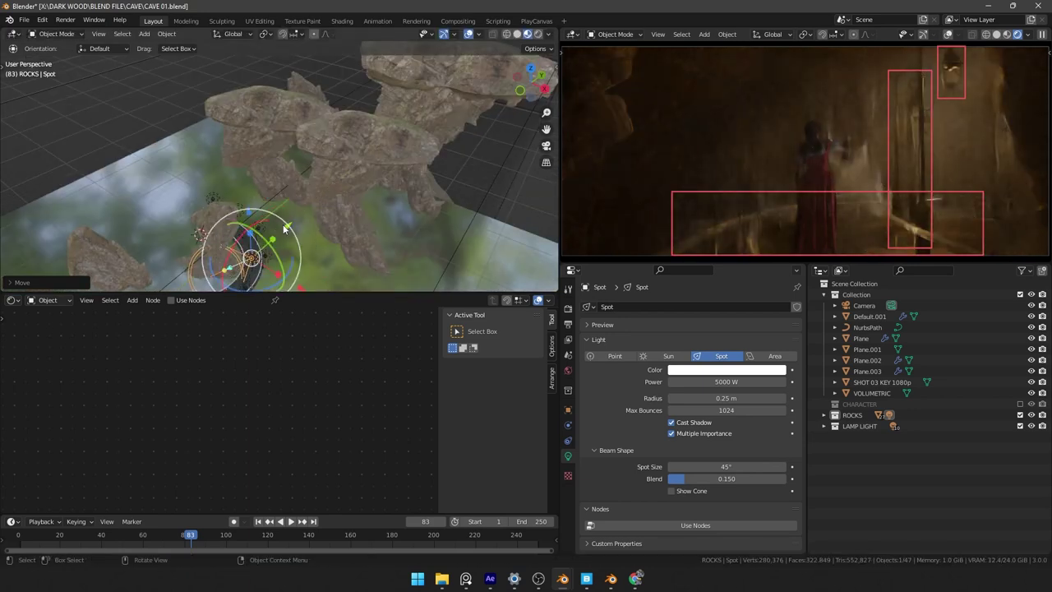
Step: Add a plane in the spot light's beam and subdivide it with 10 cuts
scroll(284, 228, up, 5)
key(shift+a)
mouse_move(278, 58)
click(350, 59)
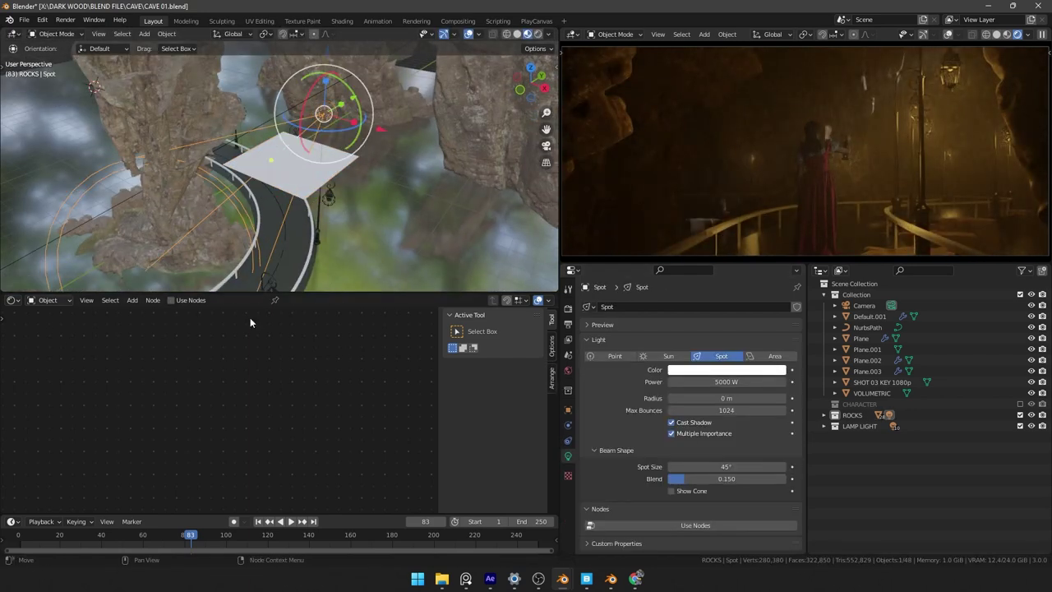
click(280, 172)
key(Tab)
right_click(272, 157)
click(275, 158)
drag(109, 207, 148, 207)
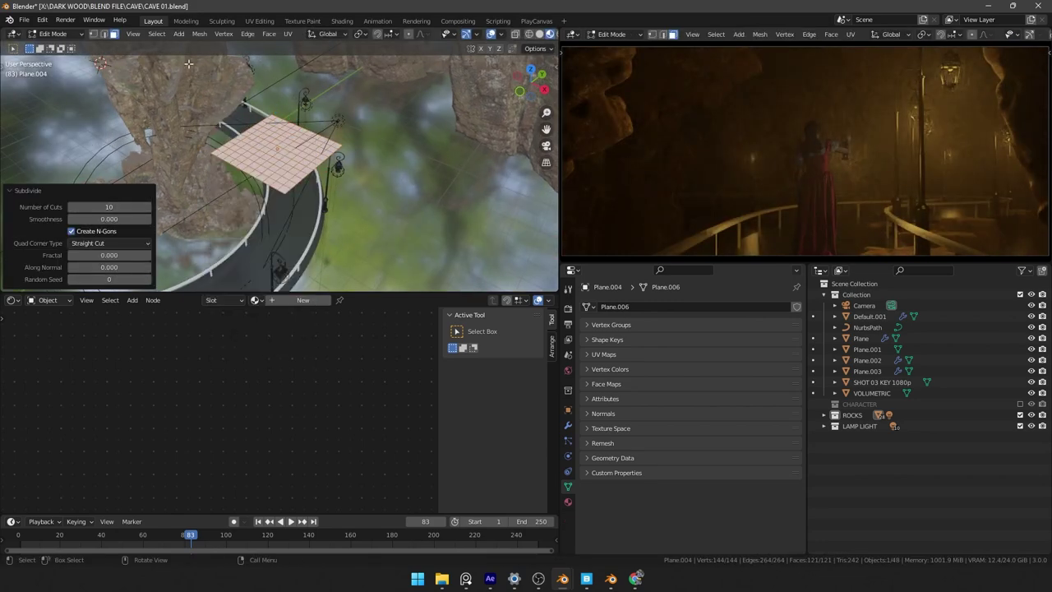
Step: Select alternate faces of the subdivided plane in a checker pattern and delete them to leave holes for light
click(156, 33)
click(187, 128)
key(x)
click(273, 173)
key(Tab)
Step: Adjust the checkered plane's placement and scale in front of the spot light
middle_drag(273, 173, 279, 131)
drag(277, 118, 281, 119)
key(s)
middle_drag(284, 165, 329, 193)
Step: Move the spot light behind the checkered plane so that its beam passes through the holes
click(355, 116)
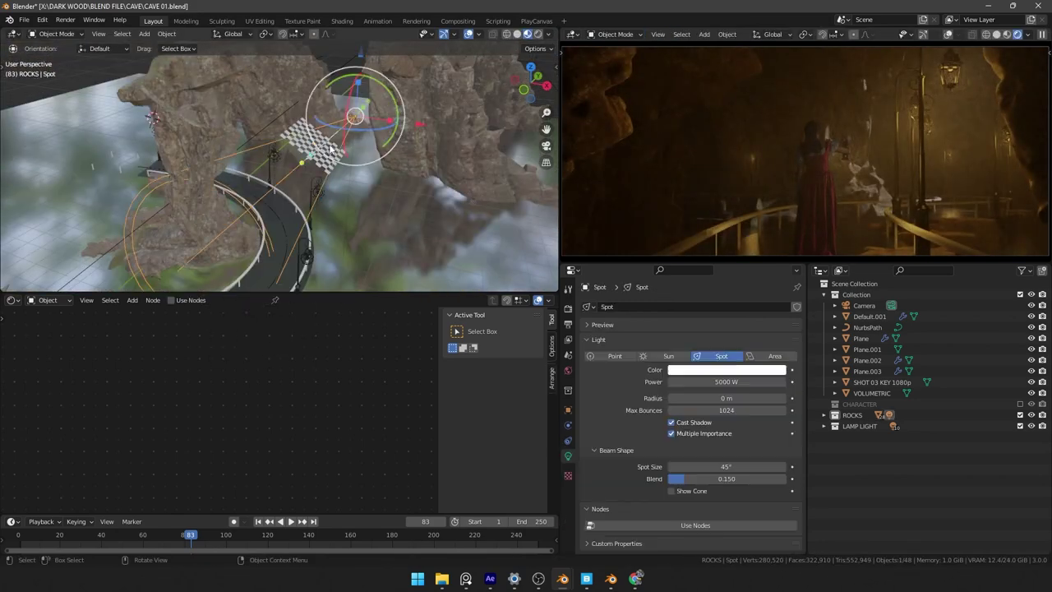
middle_drag(353, 117, 327, 160)
drag(327, 160, 347, 142)
middle_drag(347, 141, 330, 168)
scroll(330, 169, down, 3)
drag(330, 171, 371, 146)
Step: Scale the checkered plane by 2.18 and move it along its normal axes to cover the spot light's beam
click(238, 210)
key(s)
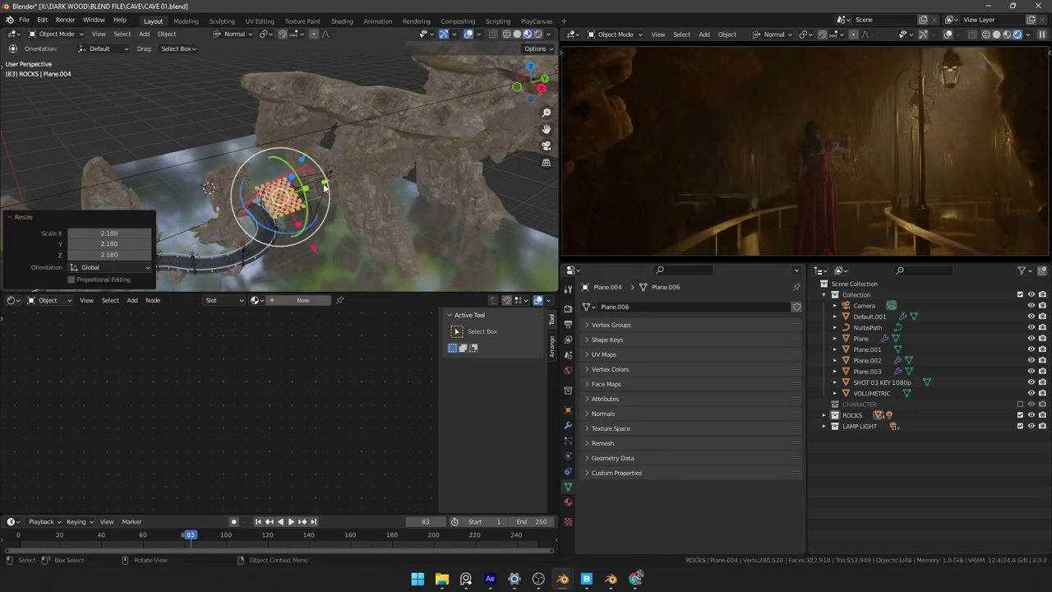
drag(324, 183, 312, 194)
middle_drag(312, 194, 362, 162)
drag(361, 163, 361, 118)
middle_drag(362, 118, 431, 156)
drag(431, 156, 461, 135)
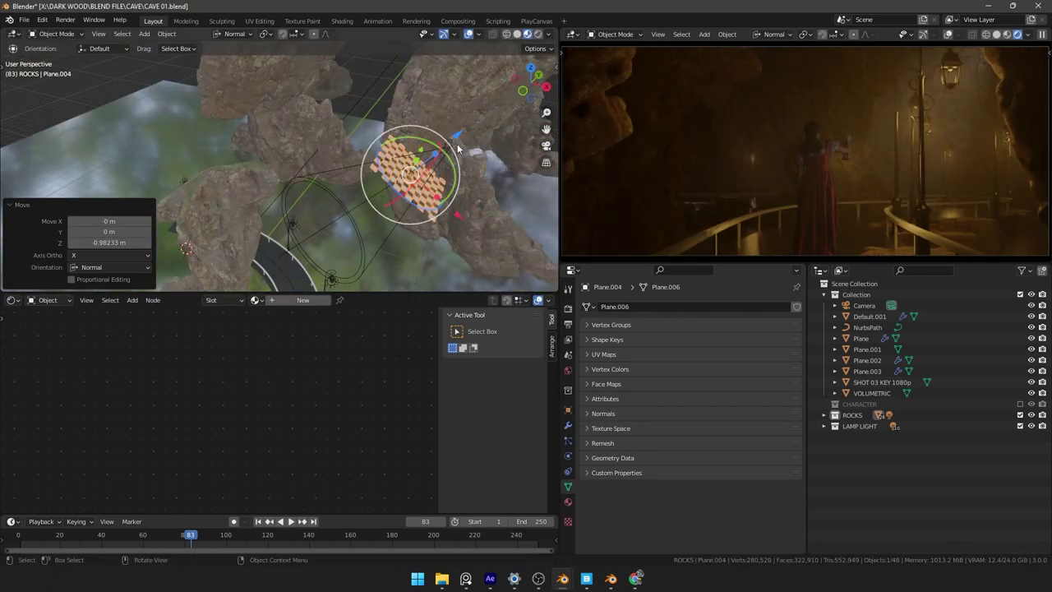
Step: Duplicate the spot light in the top view and move the copy toward the rear rocks of the cave
middle_drag(428, 175, 411, 179)
click(355, 204)
key(KP_7)
scroll(345, 205, down, 4)
key(shift+d)
right_click(331, 243)
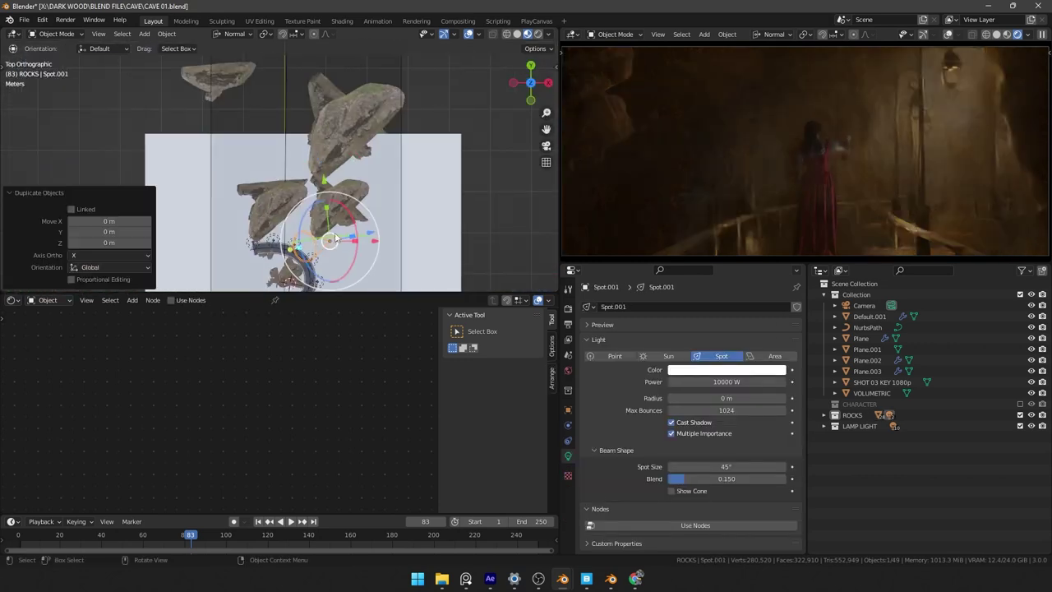
drag(335, 269, 314, 136)
Step: Set the original spot light's power to 20000 W
middle_drag(317, 213, 314, 161)
click(316, 269)
double_click(726, 382)
text(20000)
key(Return)
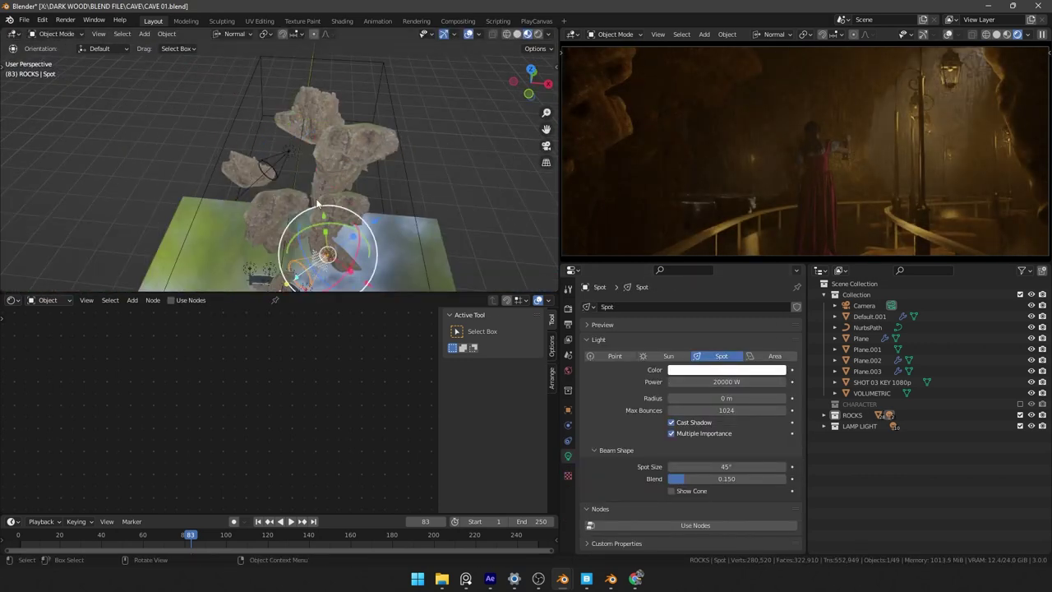
Step: Group the volumetric light objects into a new collection named VOLUMETRIC LIGHT
middle_drag(321, 205, 435, 164)
click(292, 155)
key(KP_Decimal)
shift+click(871, 493)
click(824, 294)
click(825, 316)
text(mVOLUMETRIC LIGHT)
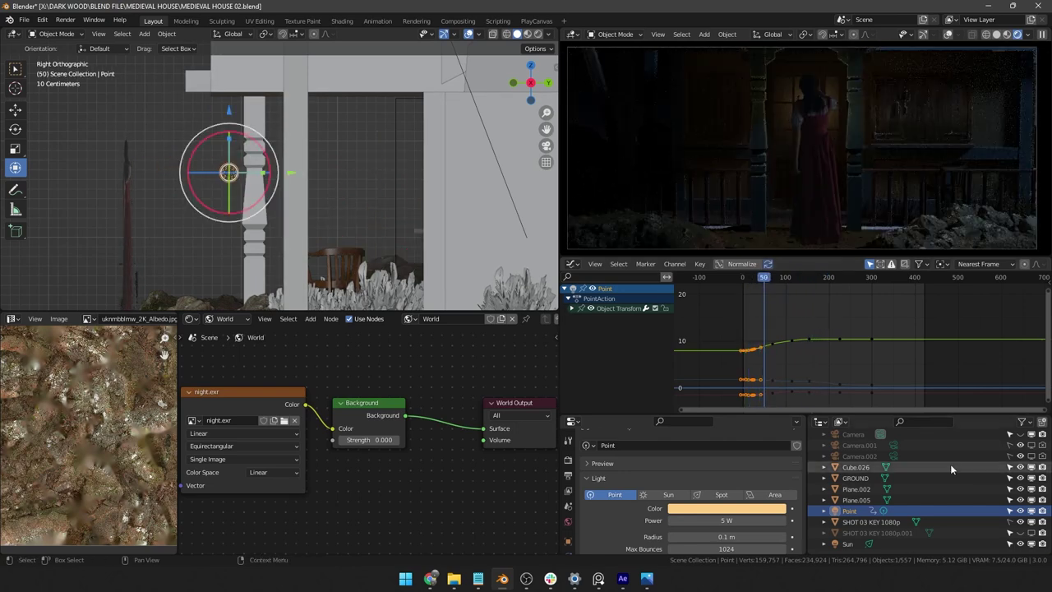
Step: Insert a keyframe at frame 1 for the SHOT 03 KEY 1080p.001 character plane
middle_drag(214, 235, 387, 180)
click(244, 172)
click(244, 173)
click(245, 172)
key(shift+Left)
key(i)
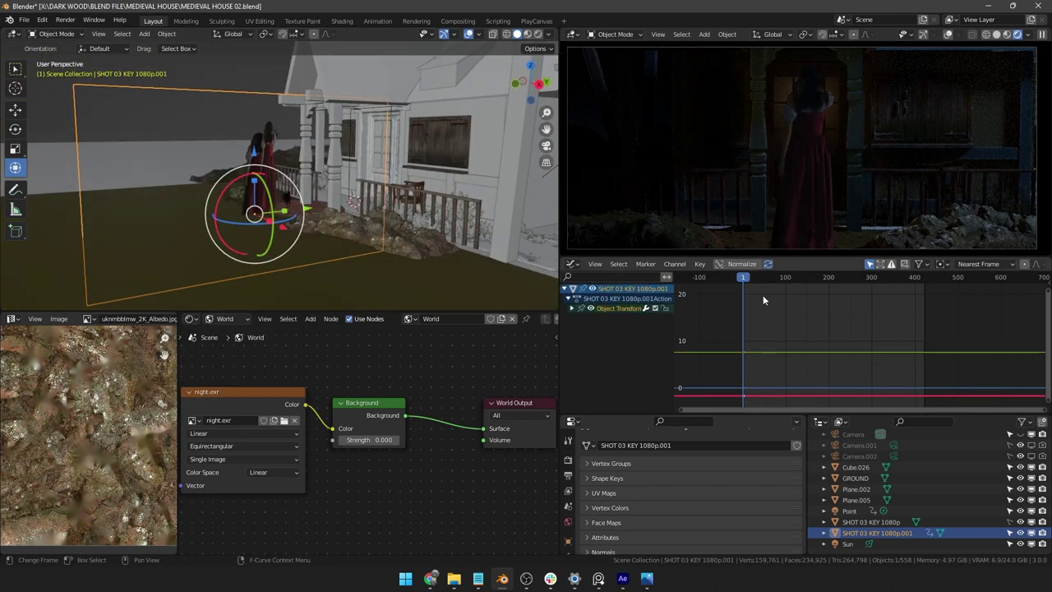
Step: Move the SHOT 03 KEY 1080p.001 plane about 0.6 m along Y toward the porch and keyframe it
middle_drag(292, 192, 326, 216)
key(g)
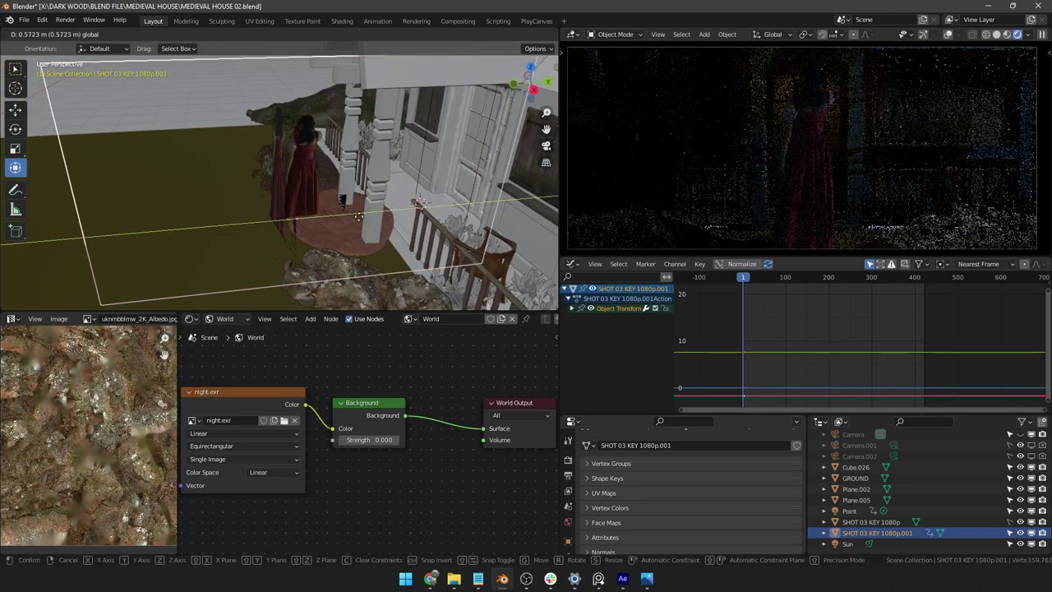
drag(363, 217, 364, 219)
key(i)
click(364, 220)
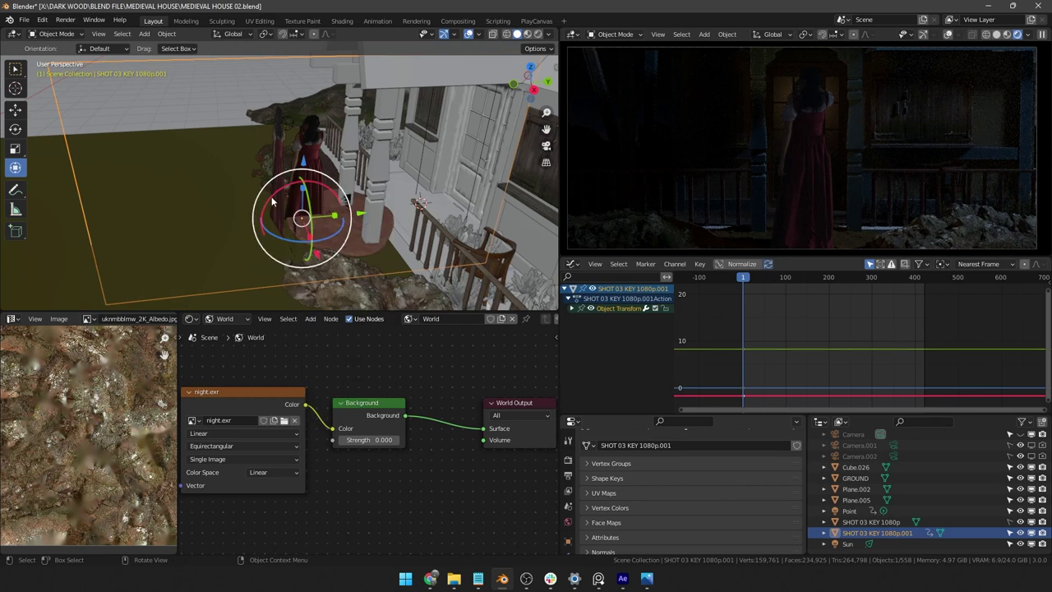
middle_drag(329, 210, 337, 213)
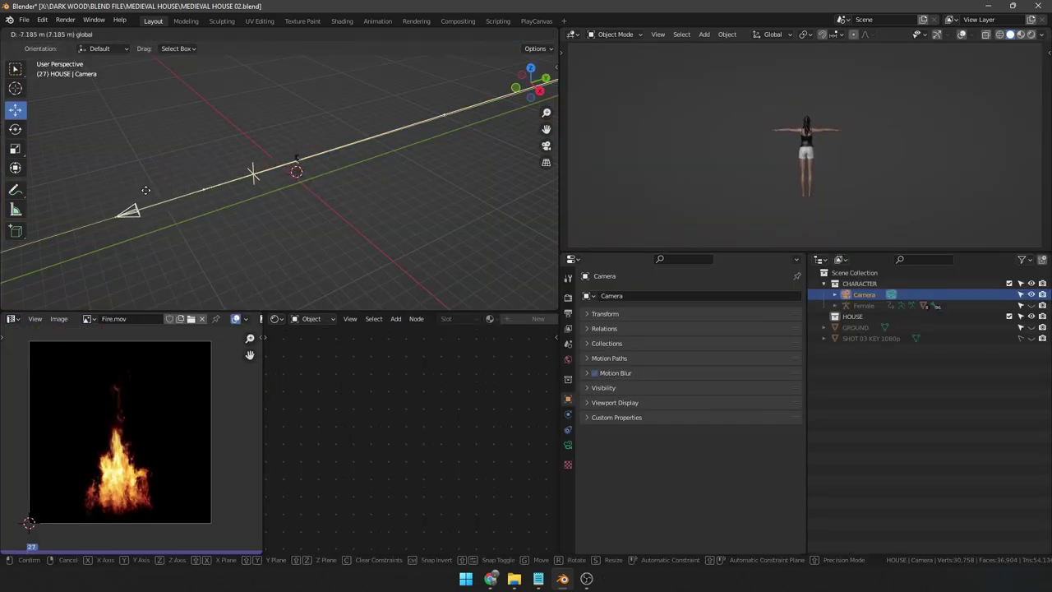
Step: Move the camera back about 7 m along Y and unhide the SHOT 03 KEY 1080p plane
drag(147, 190, 146, 191)
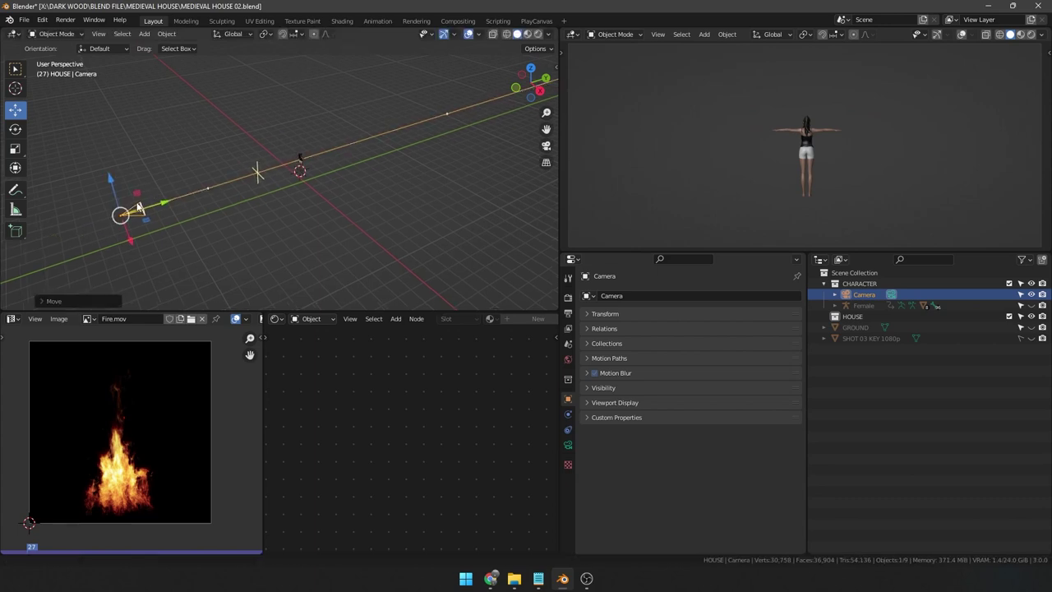
middle_drag(148, 189, 201, 165)
click(173, 205)
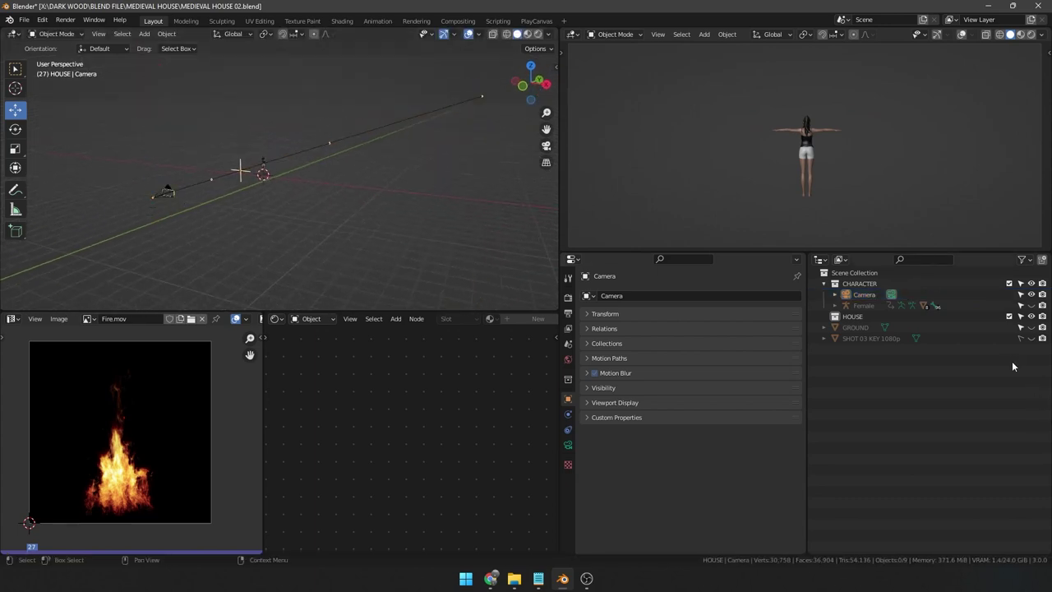
click(1031, 339)
click(322, 212)
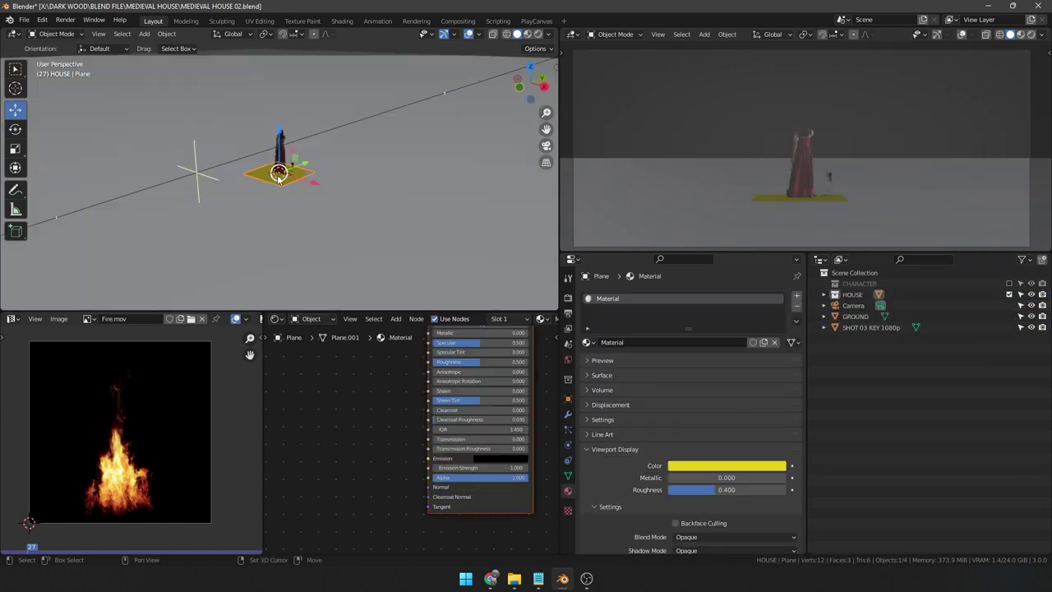
Step: Darken the yellow plane's viewport display color and stretch it about 8.6 times along Y into a path strip
click(726, 465)
key(s)
key(y)
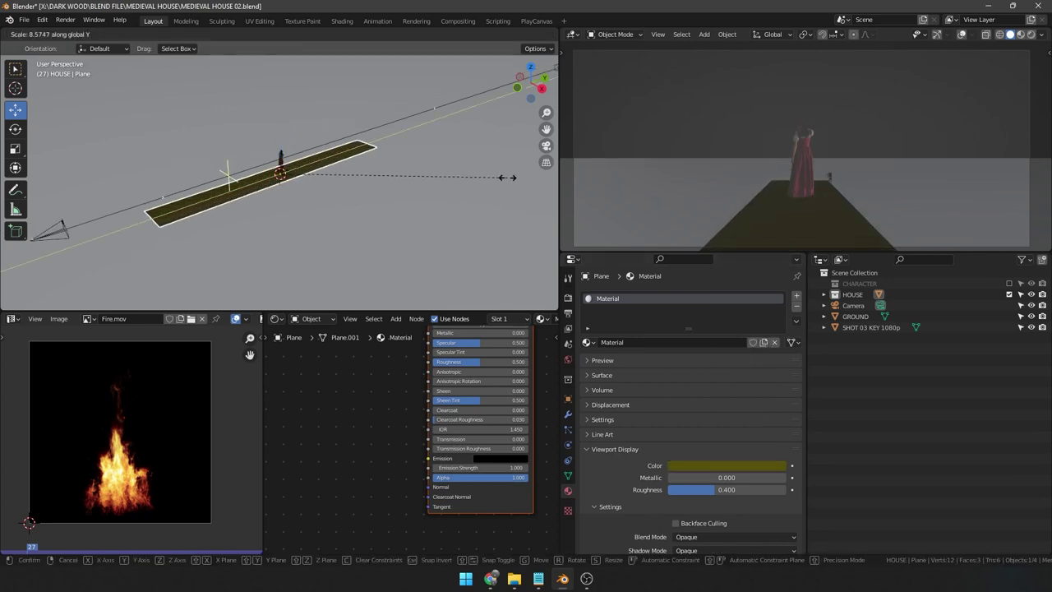
click(503, 177)
drag(308, 166, 305, 168)
Step: Lower the GROUND plane slightly beneath the dark path strip
click(324, 197)
middle_drag(325, 193, 291, 200)
scroll(381, 172, up, 8)
scroll(295, 171, down, 7)
scroll(291, 200, down, 2)
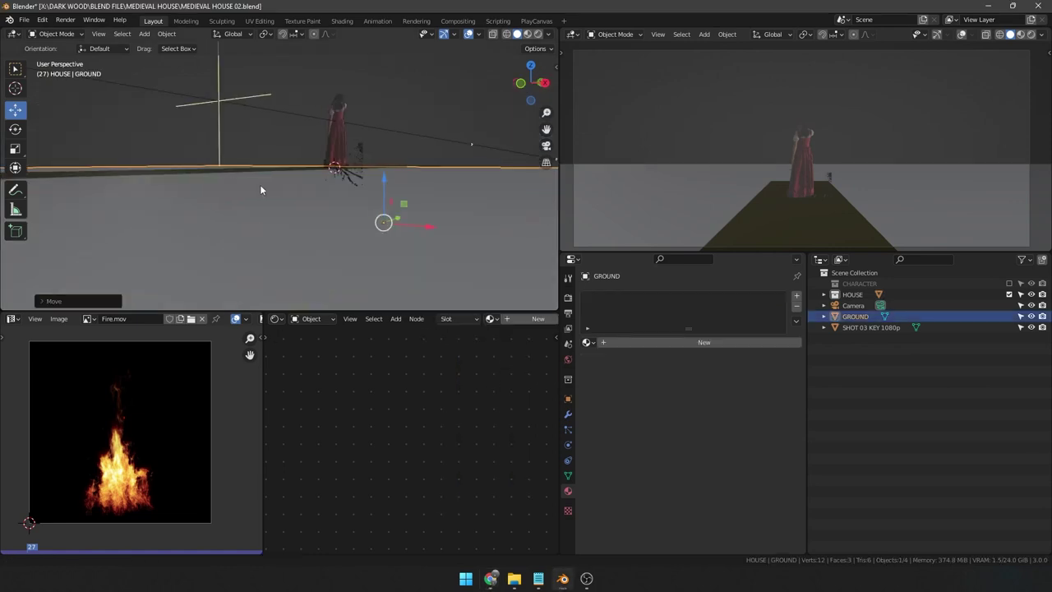
Step: Add a cube and raise its mesh 1 m along Z in Edit Mode
middle_drag(260, 190, 296, 197)
key(shift+a)
click(296, 197)
key(Tab)
text(gz)
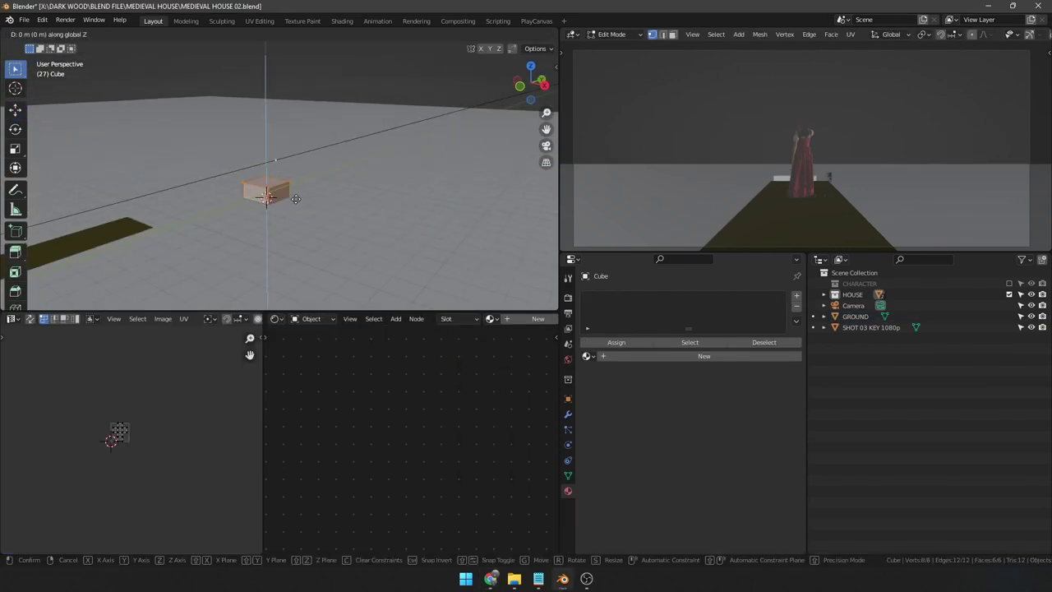
text(1)
key(Return)
key(Tab)
Step: Widen the cube in X and Y only, keeping its height, to make a broad base block
key(s)
key(shift+z)
click(85, 201)
scroll(329, 214, down, 1)
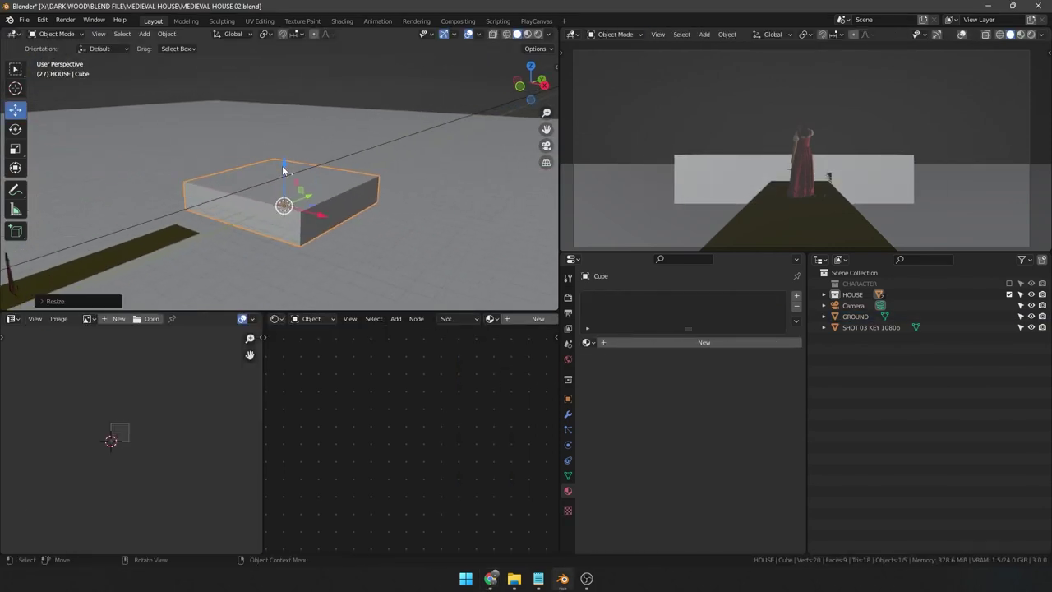
Step: Move the base block along Y to the end of the path strip and flatten it along Z
key(g)
key(y)
middle_drag(283, 171, 252, 223)
click(353, 201)
key(s)
key(z)
click(319, 206)
Step: Duplicate the base block in place and scale the copy down uniformly
click(252, 223)
key(shift+d)
key(Escape)
key(s)
click(288, 229)
Step: Raise the smaller block along Z onto the base block and stretch it taller along Z
key(g)
key(z)
click(298, 215)
key(s)
key(z)
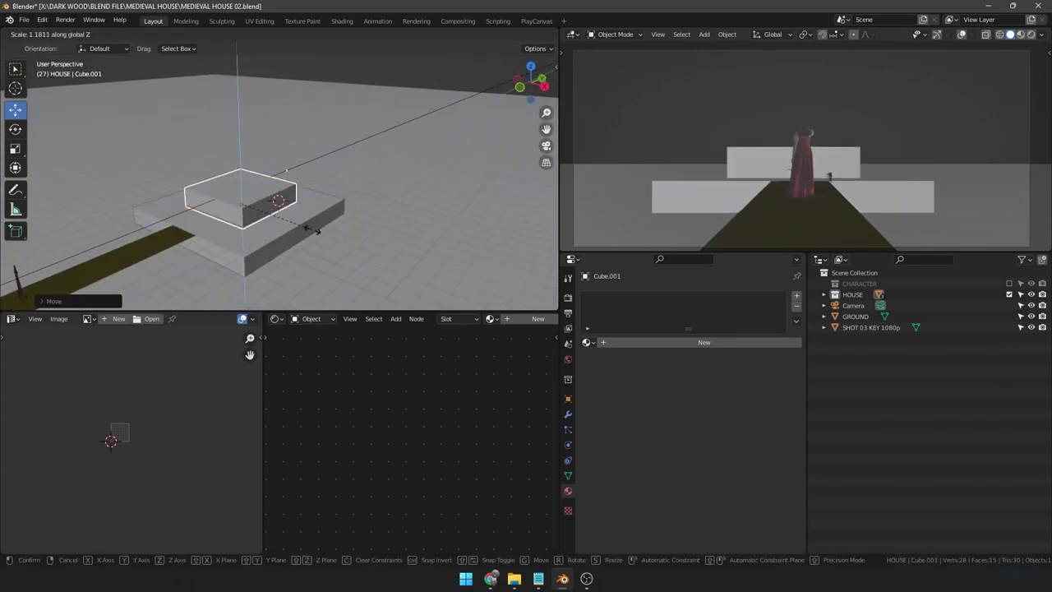
click(423, 267)
Step: Enable the CHARACTER collection and move the Female figure along Y to the front of the house block
scroll(305, 202, down, 4)
click(1009, 283)
click(823, 284)
click(863, 294)
key(g)
key(y)
click(257, 215)
click(242, 188)
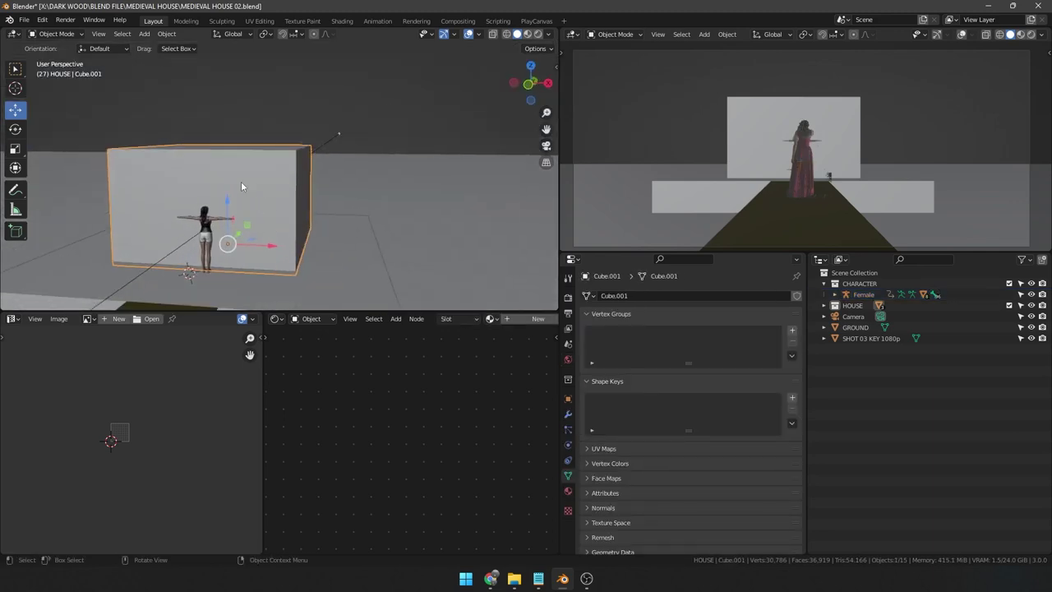
Step: Select the path strip and narrow it along X
middle_drag(241, 187, 258, 180)
scroll(259, 177, down, 4)
click(249, 228)
middle_drag(249, 228, 234, 247)
click(246, 226)
key(s)
key(x)
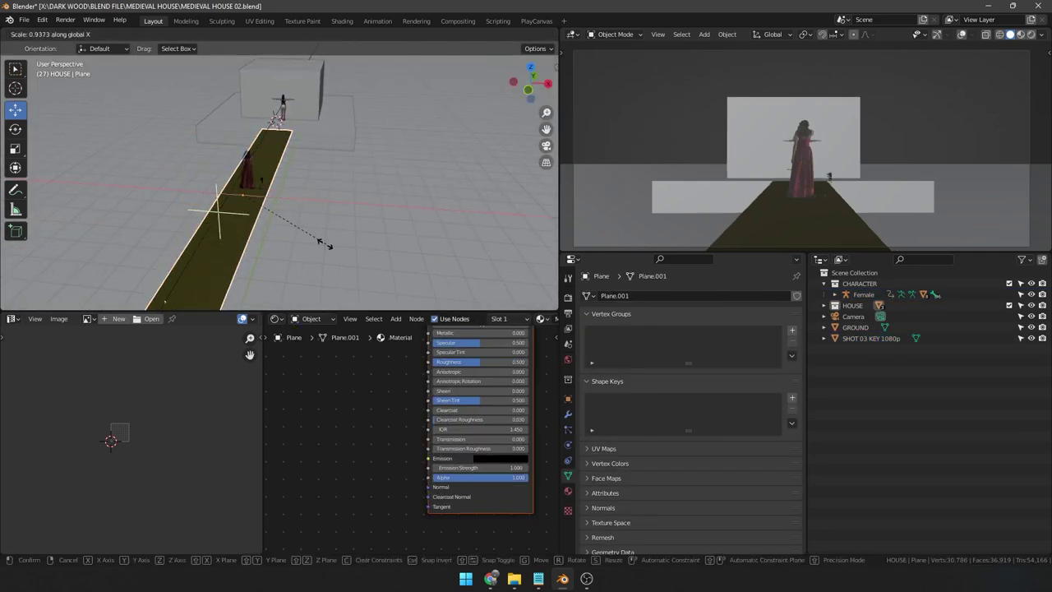
click(316, 238)
Step: Add a loop cut to the upper house block in Edit Mode and raise the new edge as a roof ridge
click(328, 152)
scroll(276, 185, up, 3)
click(269, 185)
key(Tab)
key(ctrl+r)
click(271, 200)
middle_drag(268, 192, 263, 156)
click(16, 111)
scroll(263, 168, down, 5)
drag(267, 142, 274, 124)
Step: Select the roof edges on both sides of the ridge and lower them to shape the roof slopes
click(284, 171)
mouse_move(274, 124)
middle_down()
mouse_move(278, 164)
mouse_move(271, 138)
middle_up()
shift+click(236, 178)
scroll(254, 177, up, 4)
drag(279, 129, 282, 163)
middle_drag(292, 218, 258, 189)
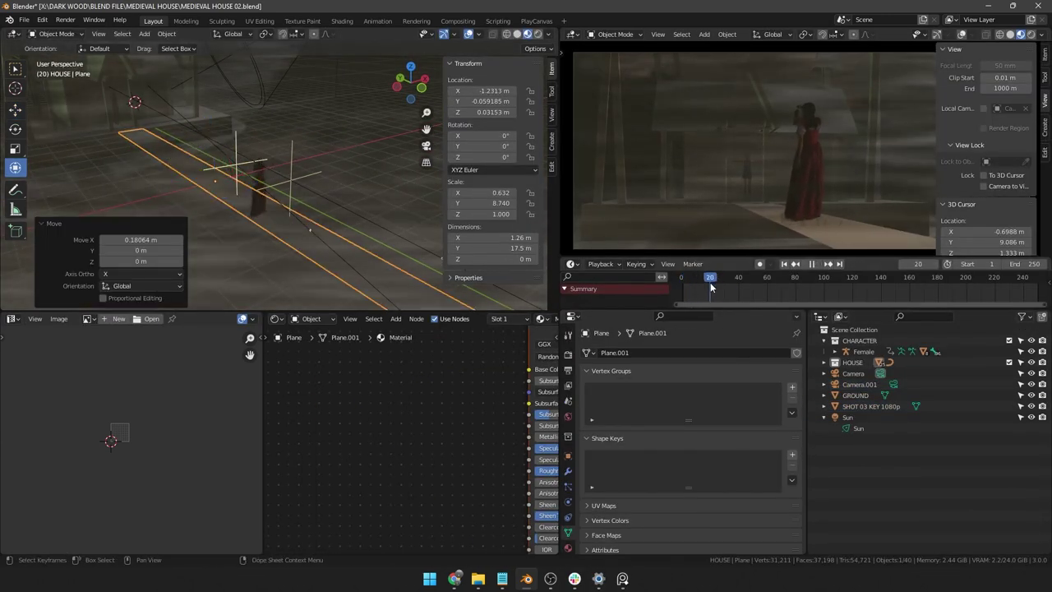
Step: Scrub through the shot in the camera view to check the character plane against the house and path
click(836, 298)
drag(837, 298, 703, 300)
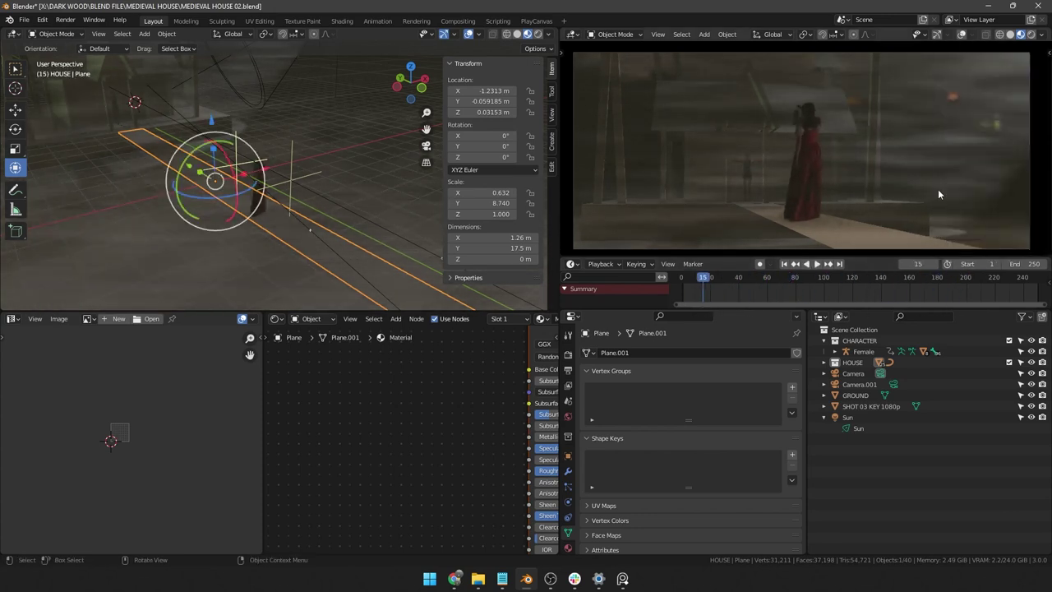
key(n)
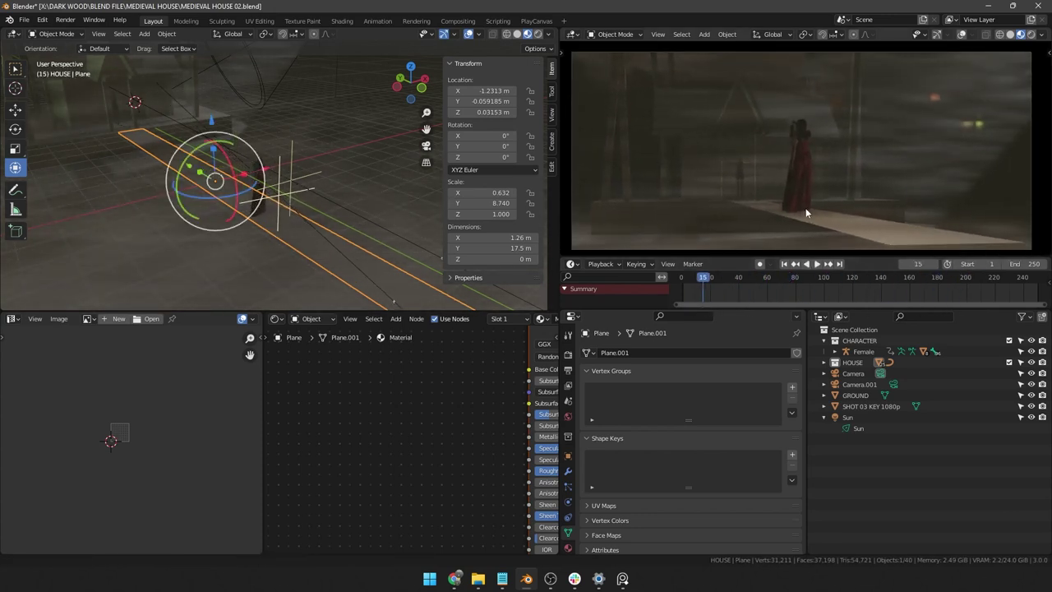
key(space)
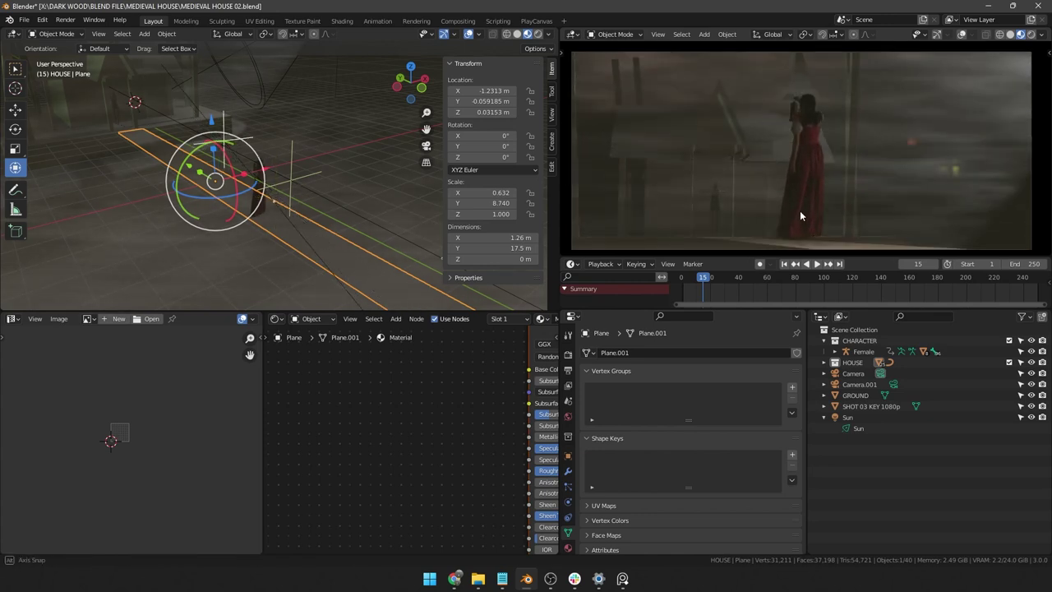
mouse_move(774, 292)
mouse_down()
mouse_move(851, 292)
mouse_move(779, 292)
mouse_up()
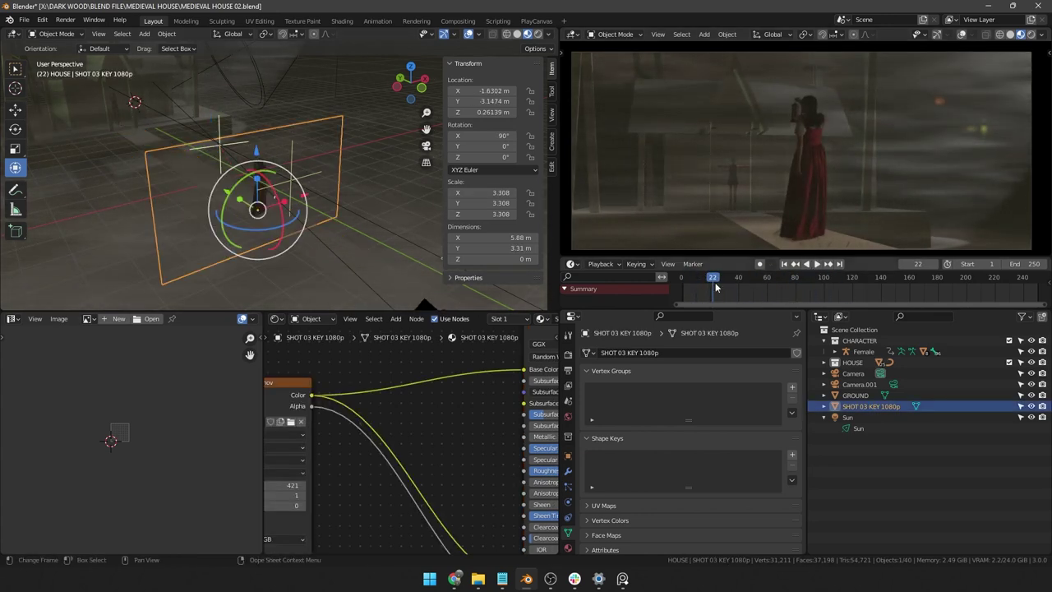
drag(715, 287, 786, 284)
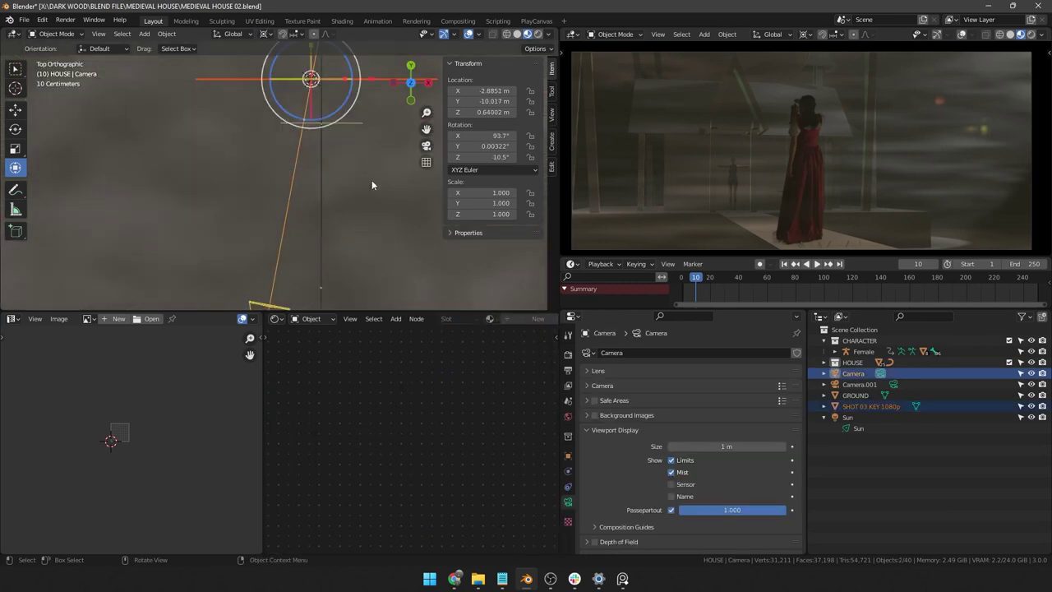
Step: Rotate the camera and character plane together by -16.4° in top view, and move them about 1.27 m along X
key(r)
click(398, 166)
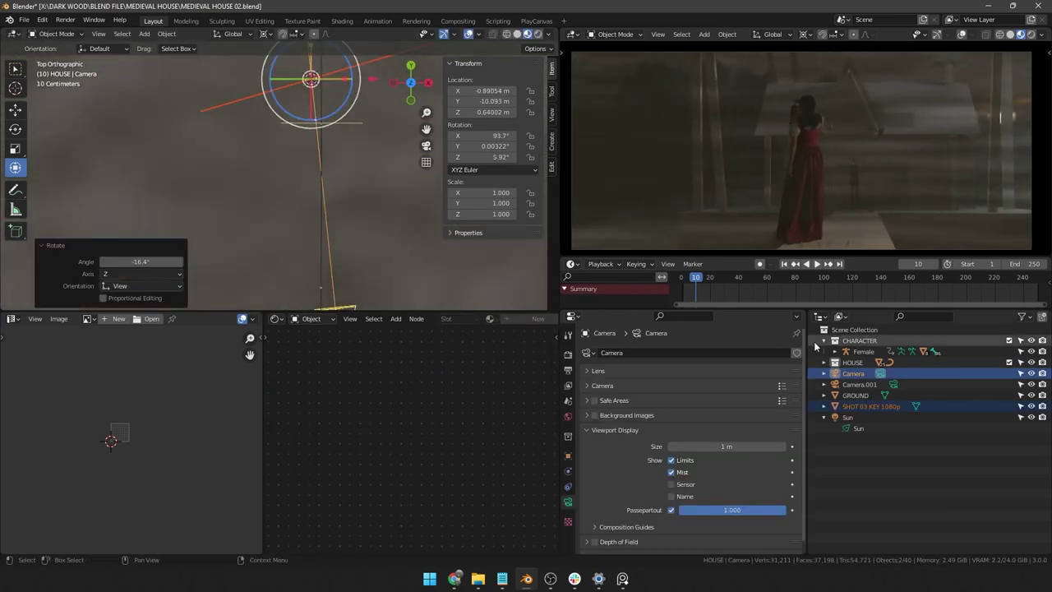
drag(894, 294, 1012, 301)
key(g)
key(x)
click(435, 120)
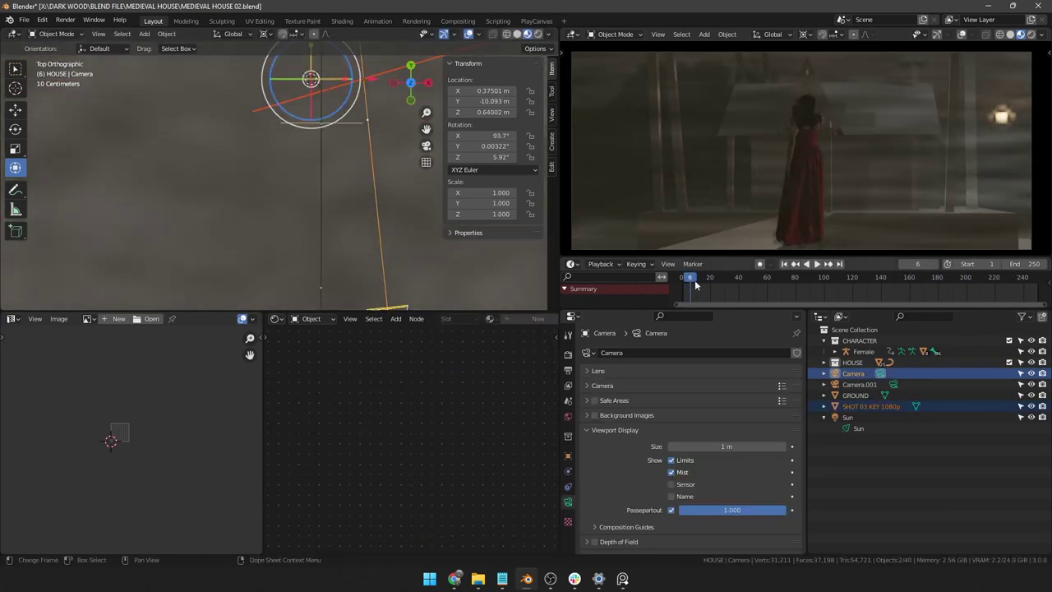
Step: Keyframe the camera's location at the start and at frame 250, shifting the camera along X and rotating it for the end key
mouse_move(693, 284)
mouse_down()
mouse_move(723, 285)
mouse_move(682, 286)
mouse_up()
scroll(368, 201, down, 1)
key(shift+Right)
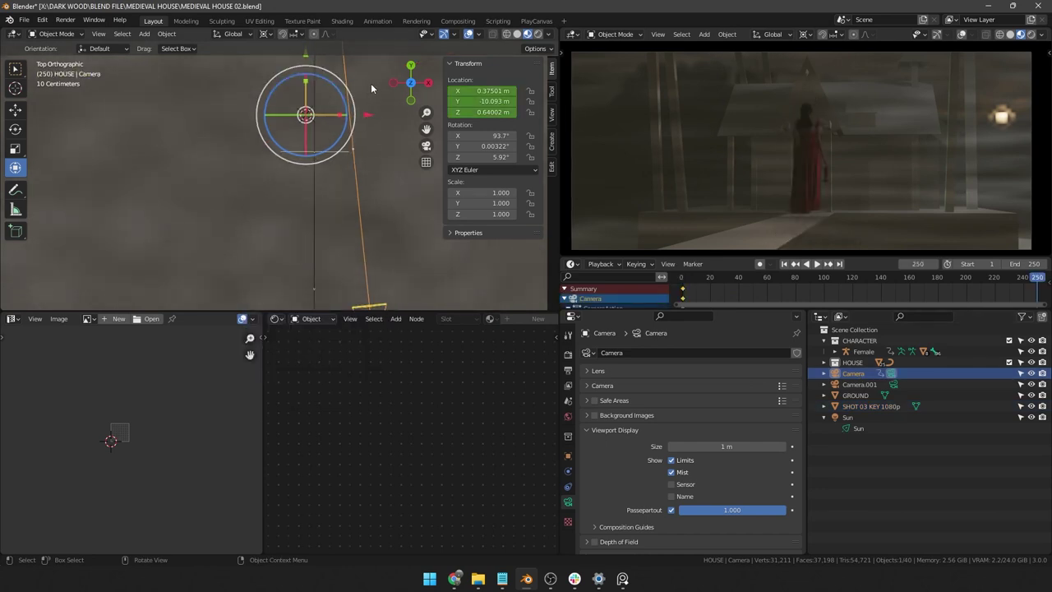
key(g)
key(x)
click(325, 95)
key(r)
click(351, 102)
key(i)
drag(1037, 280, 926, 281)
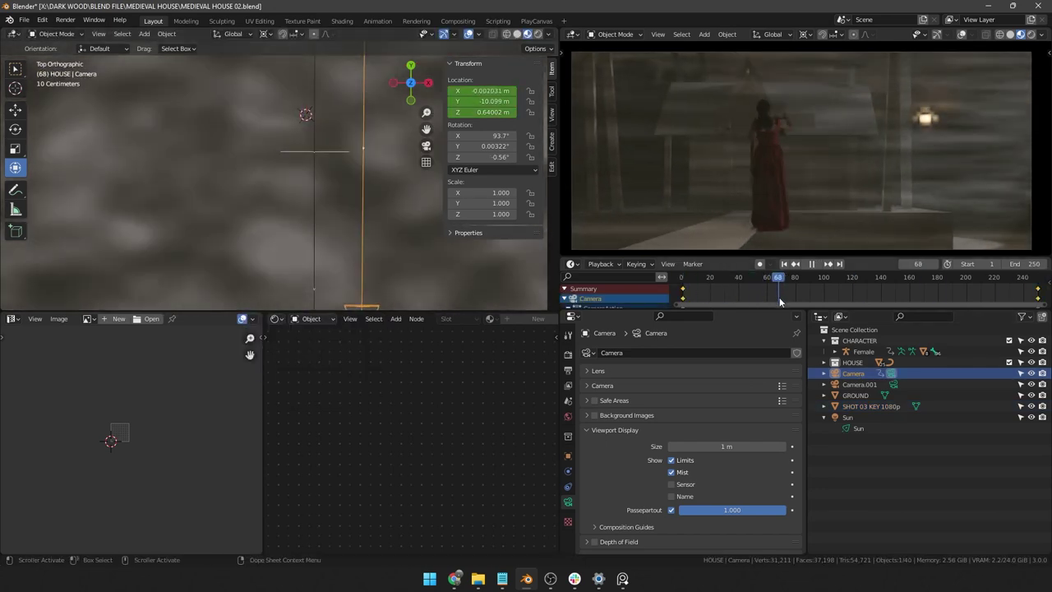
key(Escape)
Step: Switch the working viewport to solid shading and move the SHOT 03 KEY 1080p plane along X to about -1.28 m
click(894, 182)
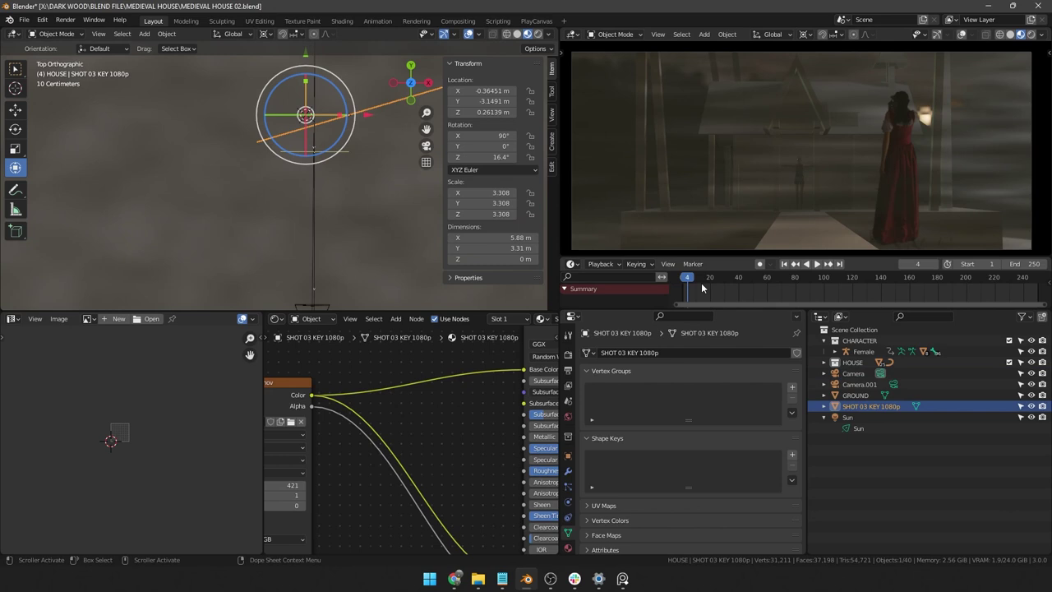
middle_drag(317, 222, 350, 134)
click(517, 35)
key(g)
key(x)
click(316, 159)
mouse_move(689, 286)
mouse_down()
mouse_move(747, 288)
mouse_move(702, 288)
mouse_up()
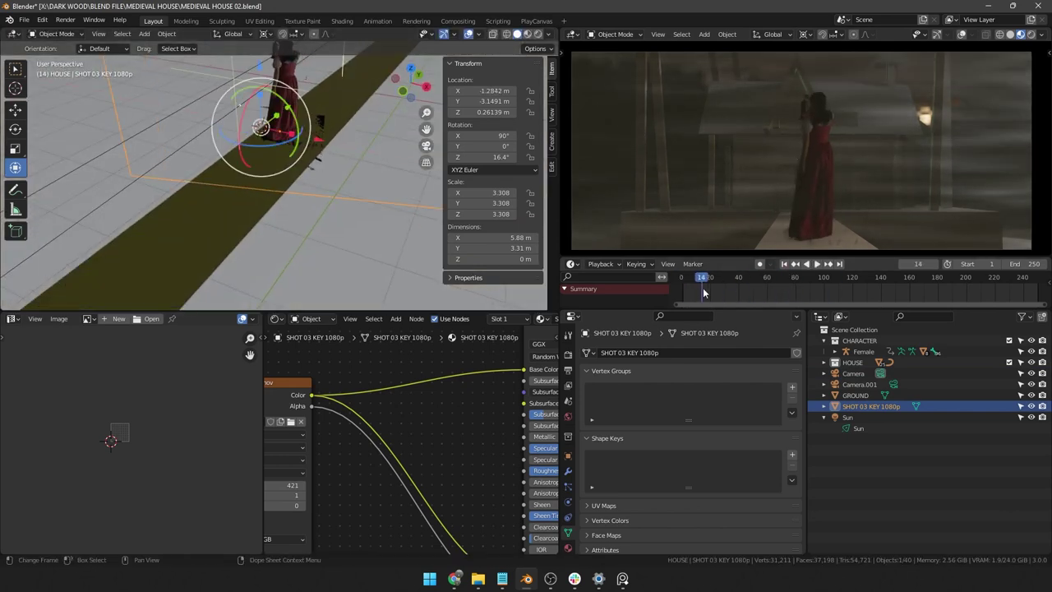
Step: Move the camera and character plane together about 13.7 m along Y toward the house in top view
scroll(311, 157, down, 3)
click(132, 245)
key(KP_7)
key(g)
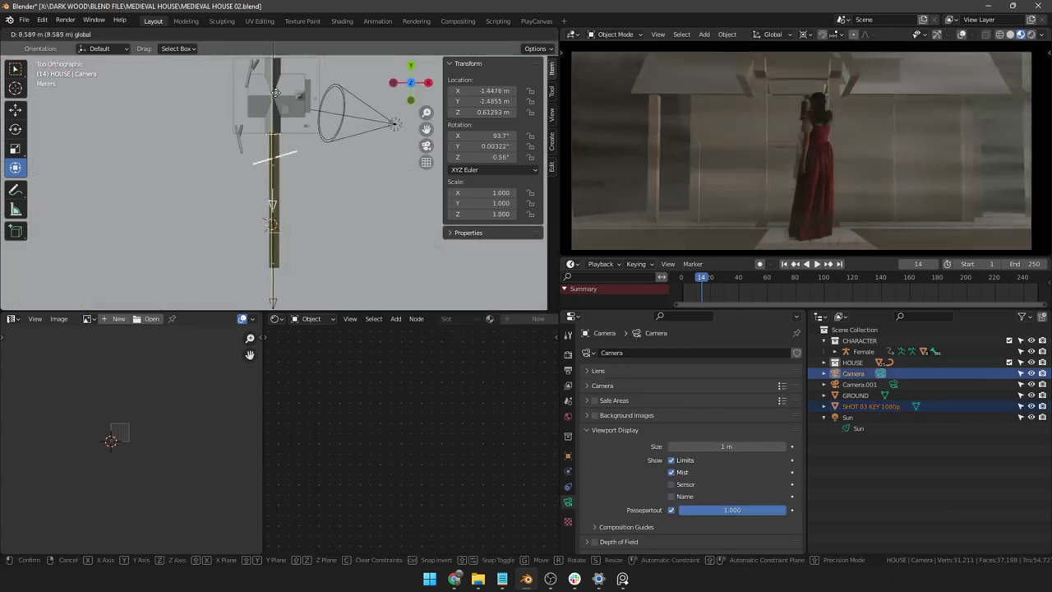
click(297, 55)
Step: Scale the SHOT 03 KEY 1080p plane uniformly around its own centre and shift it along X
click(871, 405)
click(265, 35)
click(293, 85)
key(s)
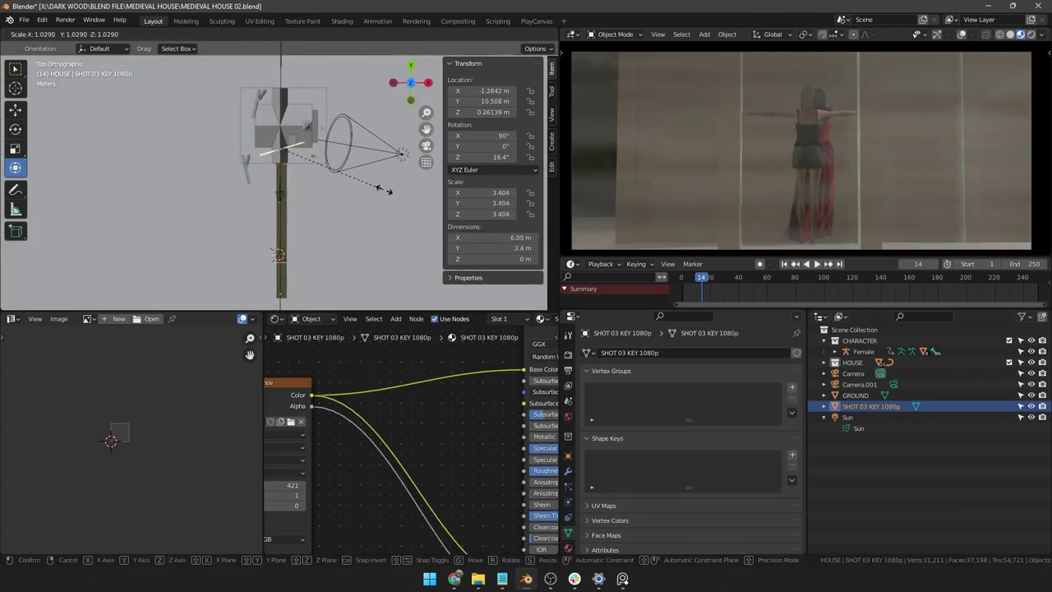
click(329, 85)
key(g)
key(x)
click(329, 88)
Step: Move the camera and character plane back -13.428 m along Y, and reframe the camera angle on the woman
ctrl+click(853, 373)
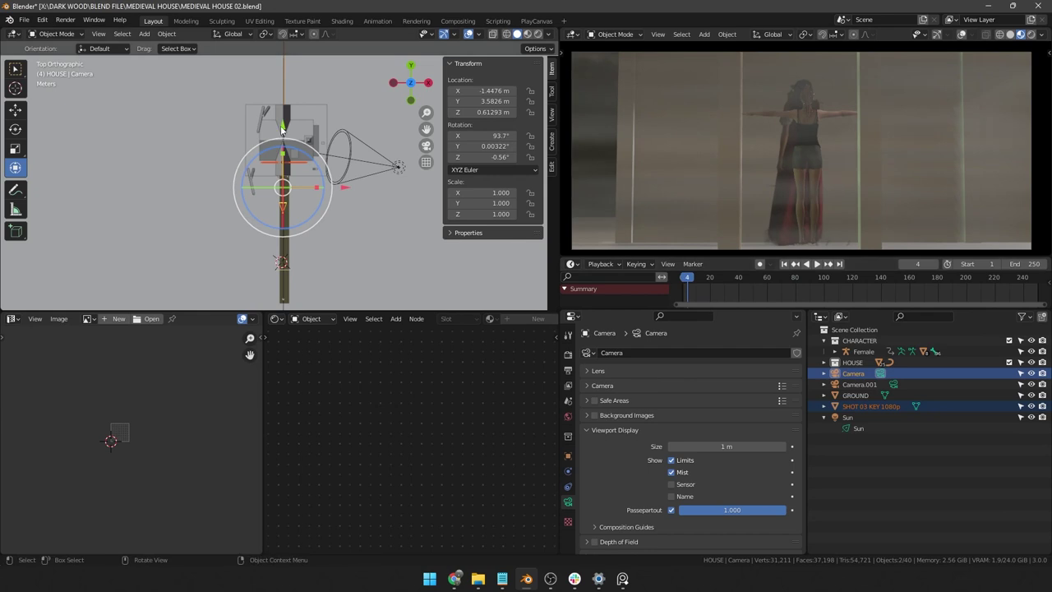
drag(282, 130, 281, 164)
drag(732, 285, 860, 313)
drag(710, 286, 689, 285)
drag(283, 162, 283, 259)
middle_drag(799, 219, 825, 212)
key(space)
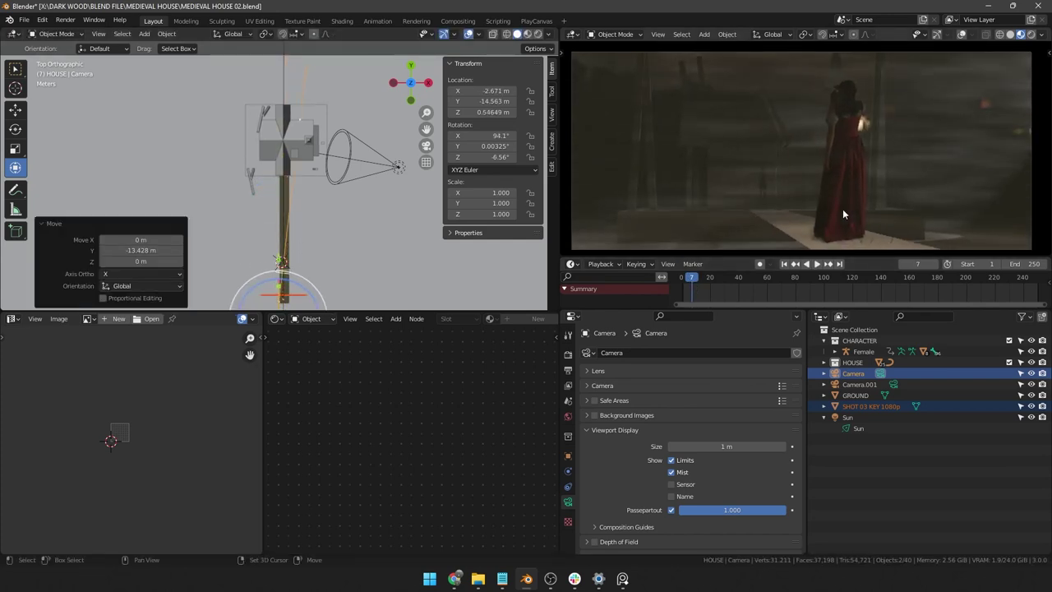
click(816, 292)
drag(727, 302, 695, 301)
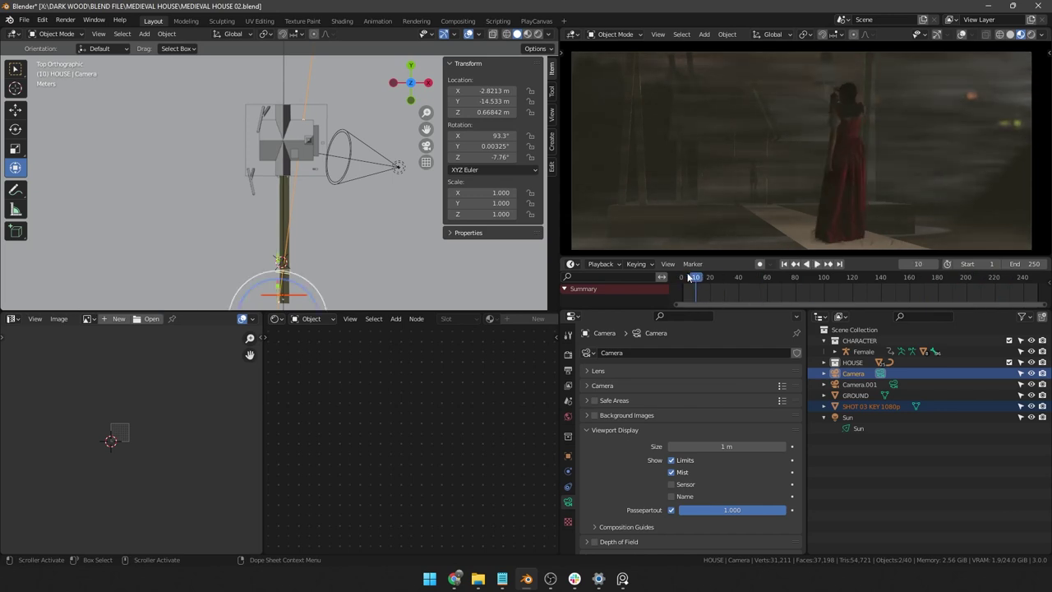
click(820, 293)
Step: Move the camera and character plane forward along Y toward the house and return to the start of the shot
scroll(283, 222, down, 1)
shift+middle_drag(284, 238, 283, 179)
drag(277, 177, 278, 80)
shift+middle_drag(286, 140, 290, 111)
scroll(290, 123, up, 5)
drag(706, 281, 683, 281)
Step: Shift the selection sideways and along the path, scrub the shot to check it, and undo the last change
drag(302, 144, 323, 145)
middle_drag(324, 146, 263, 157)
drag(261, 150, 296, 129)
key(alt+a)
drag(684, 280, 766, 283)
key(ctrl+z)
Step: Reposition the shot's selected objects along the path with further small moves
drag(278, 133, 249, 151)
shift+middle_drag(335, 167, 329, 178)
click(309, 107)
drag(333, 124, 304, 142)
Step: Exclude the CHARACTER collection from the scene and scrub through the timeline to preview the shot
click(1009, 341)
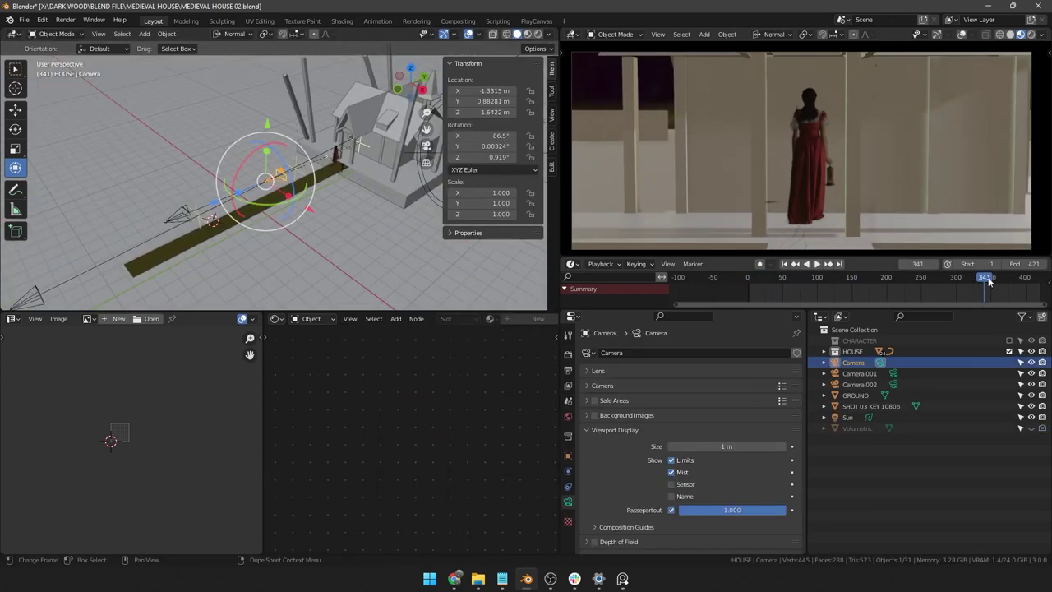
click(846, 292)
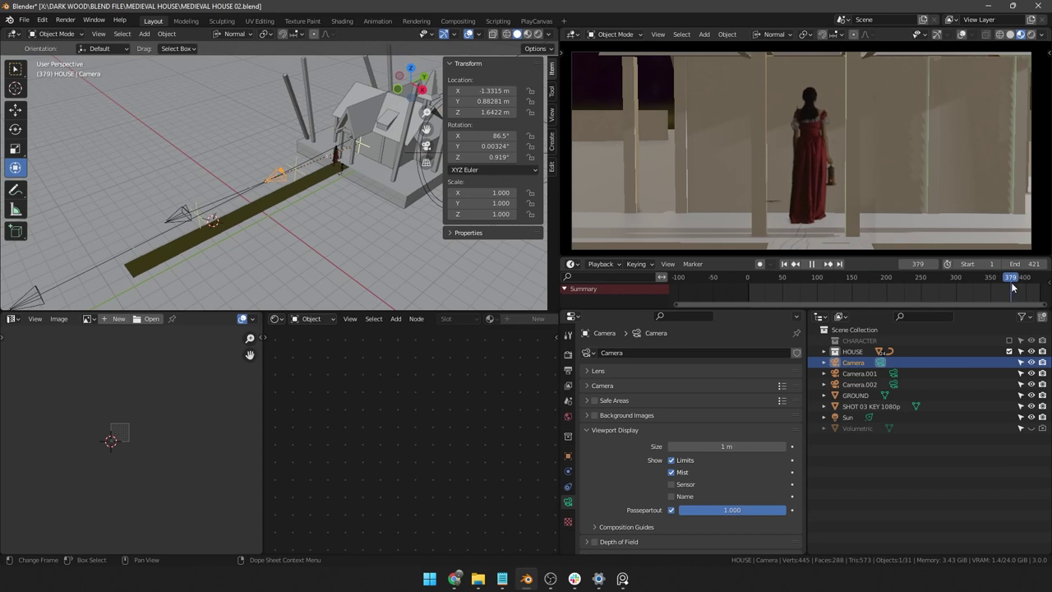
drag(967, 284, 768, 284)
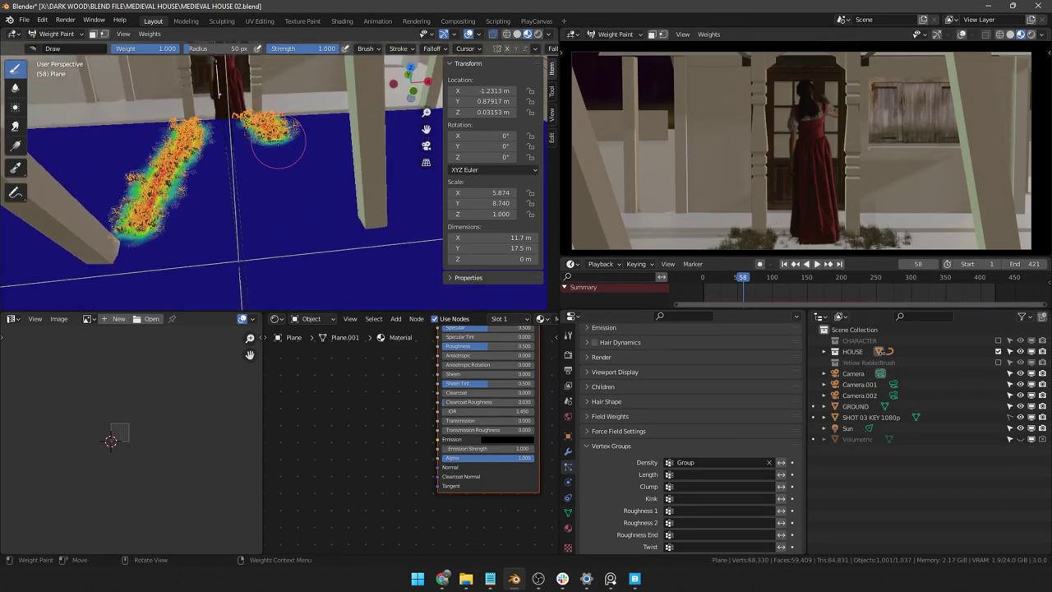
Step: Weight-paint the ground plane in front of the house at weight 1.000 to define where the bushes grow
drag(278, 141, 299, 146)
middle_drag(299, 146, 378, 164)
drag(377, 164, 148, 158)
middle_drag(148, 158, 263, 165)
drag(263, 164, 328, 169)
mouse_move(246, 181)
middle_down()
mouse_move(337, 181)
mouse_move(329, 270)
middle_up()
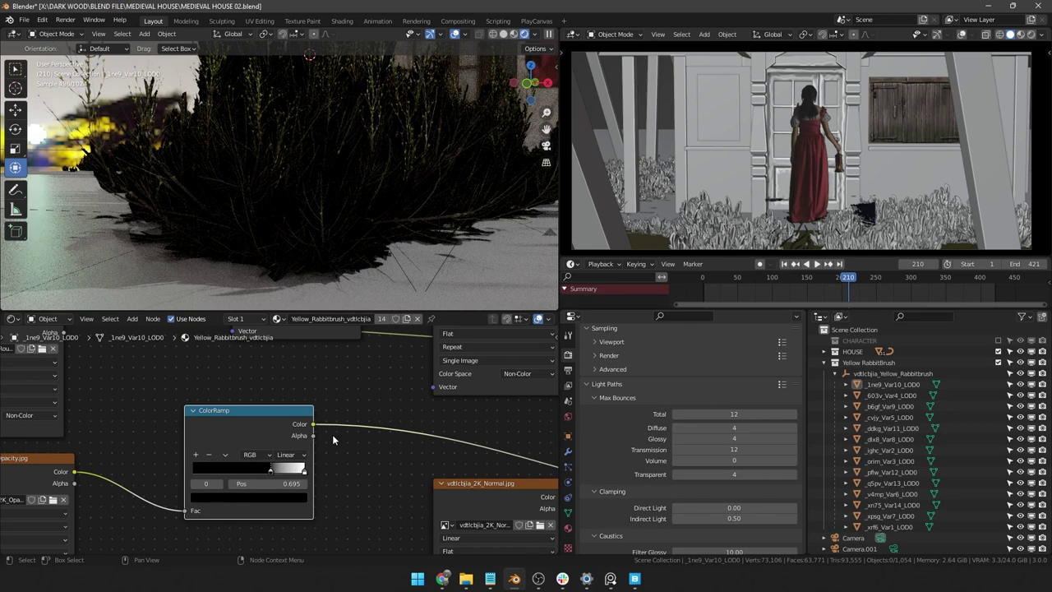
Step: Test the opacity ColorRamp's stops on the rabbitbrush material, ending with black at 0.000 and white at 1.000
drag(279, 470, 151, 470)
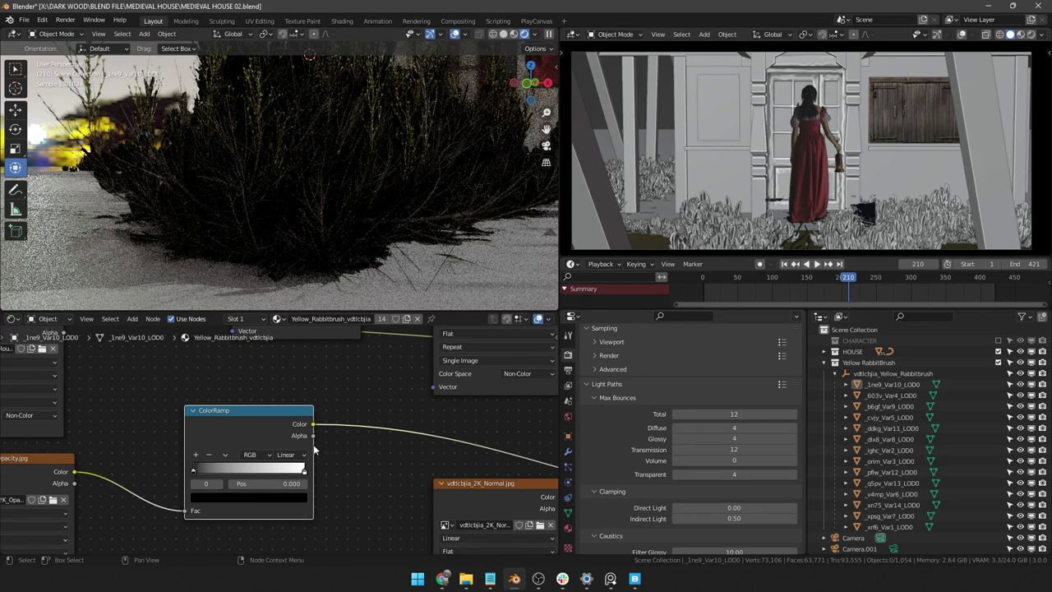
drag(304, 469, 258, 472)
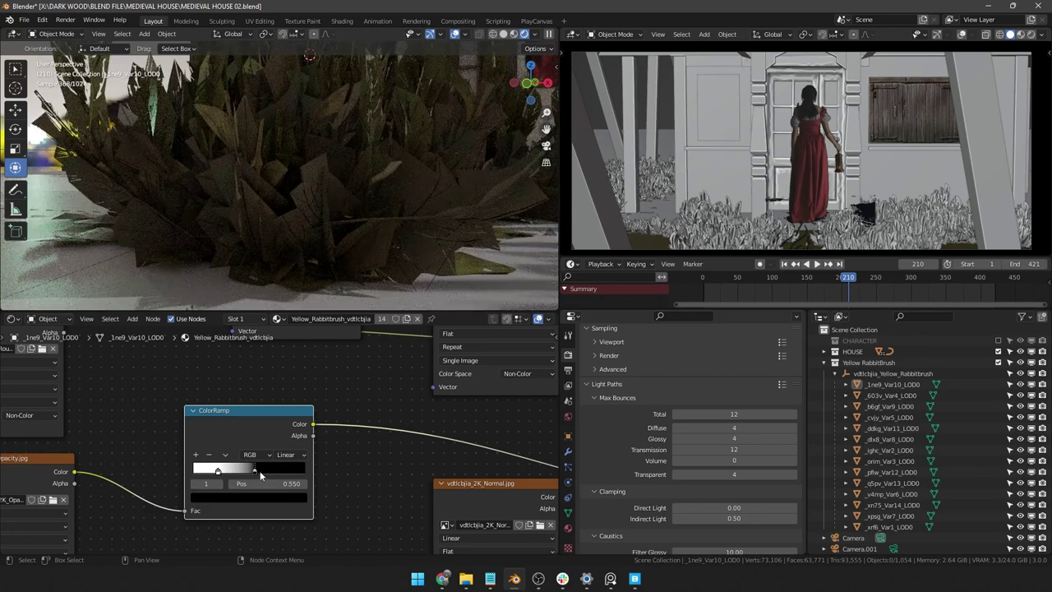
drag(255, 470, 390, 480)
Step: Set the maximum transparent light bounces to 50
middle_drag(381, 470, 302, 420)
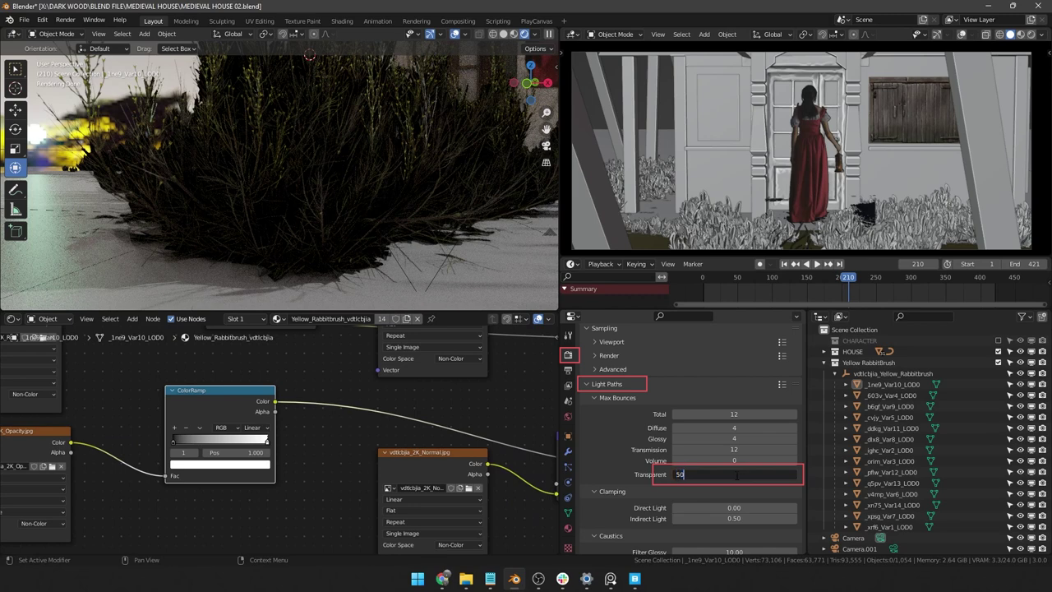
key(Return)
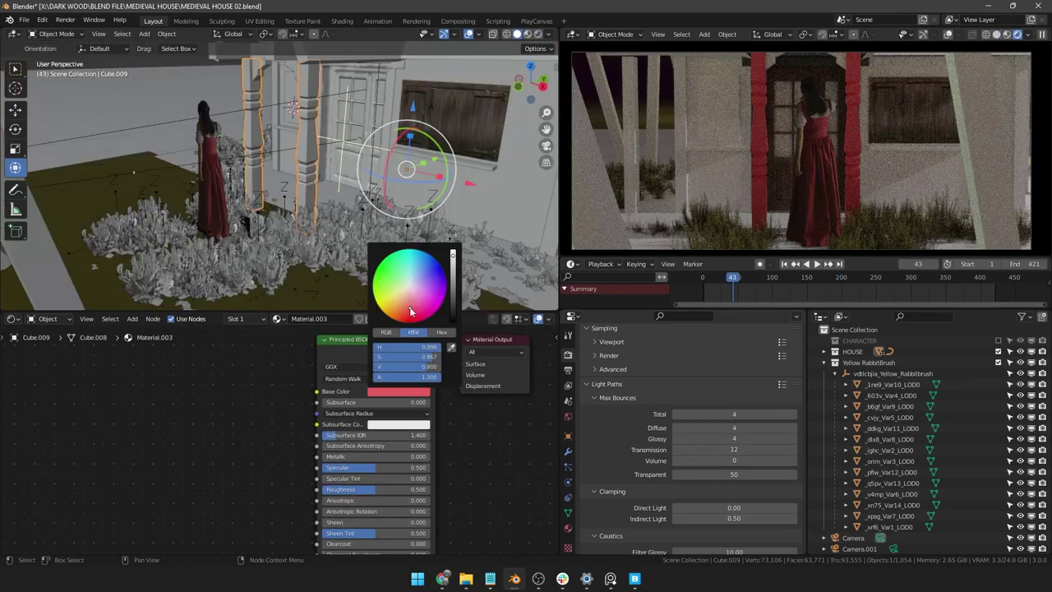
Step: Set the porch posts' base color to a dark red with hue 0.000, saturation 0.723 and value 0.268
drag(403, 308, 410, 312)
drag(453, 278, 453, 296)
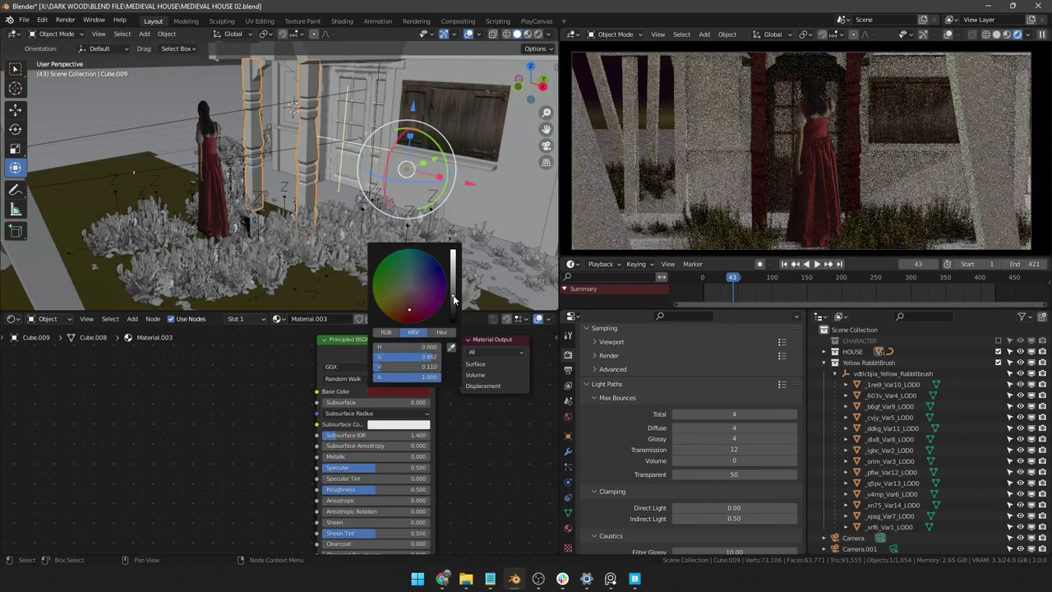
mouse_move(427, 356)
mouse_down()
mouse_move(405, 356)
mouse_move(441, 357)
mouse_up()
drag(380, 366, 422, 358)
click(415, 391)
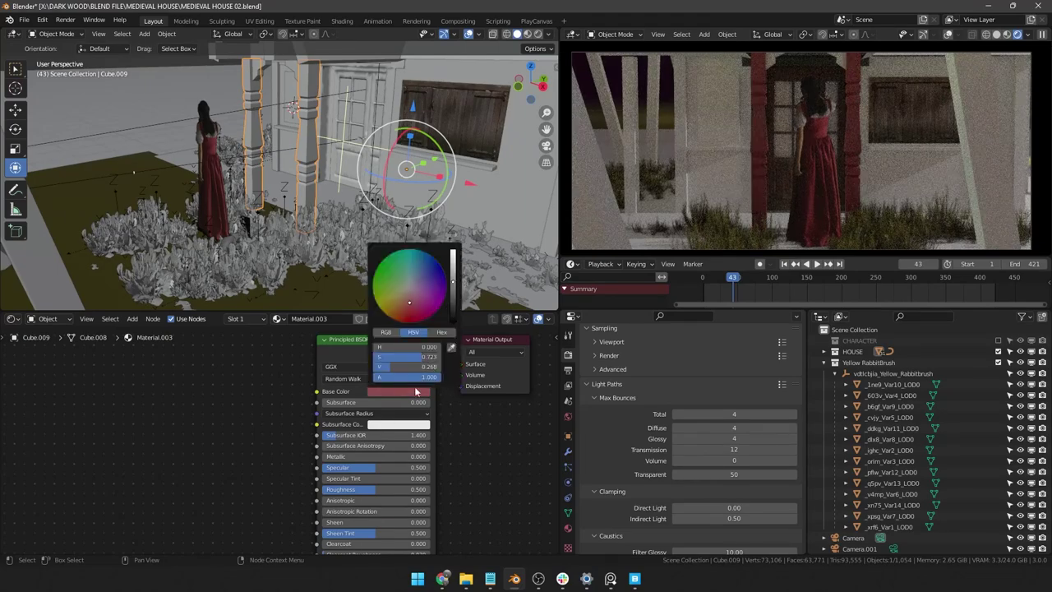
Step: Select the outer house columns with a red porch post as active and link its material to them
middle_drag(95, 199, 175, 202)
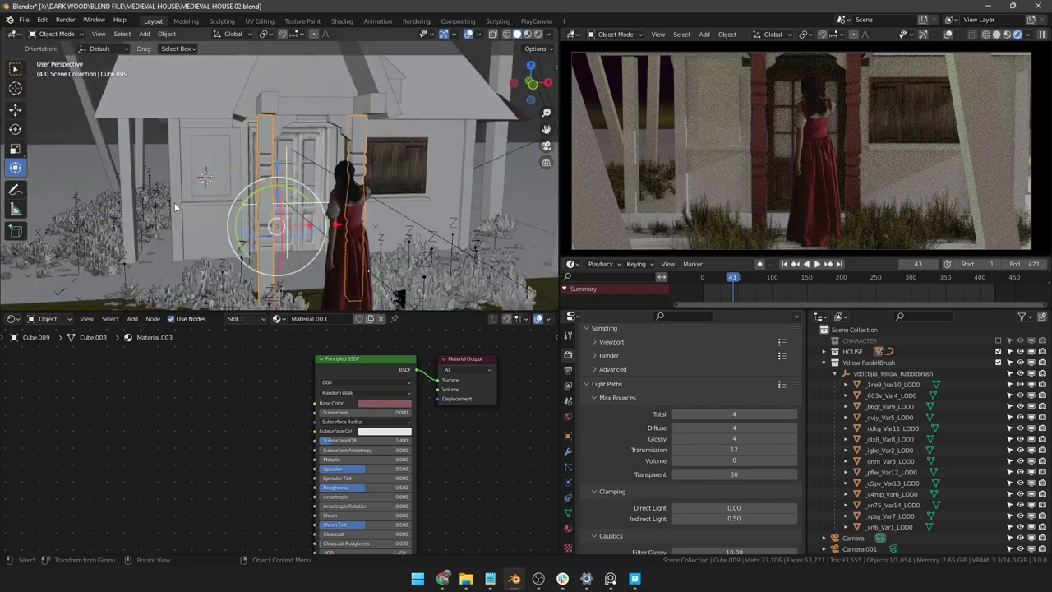
click(174, 203)
shift+click(141, 153)
middle_drag(141, 154, 306, 198)
shift+click(484, 212)
shift+click(304, 131)
key(ctrl+l)
click(285, 160)
Step: Select the horizontal beam and adjoining part above the entrance and open the options for linking their data
scroll(306, 198, up, 4)
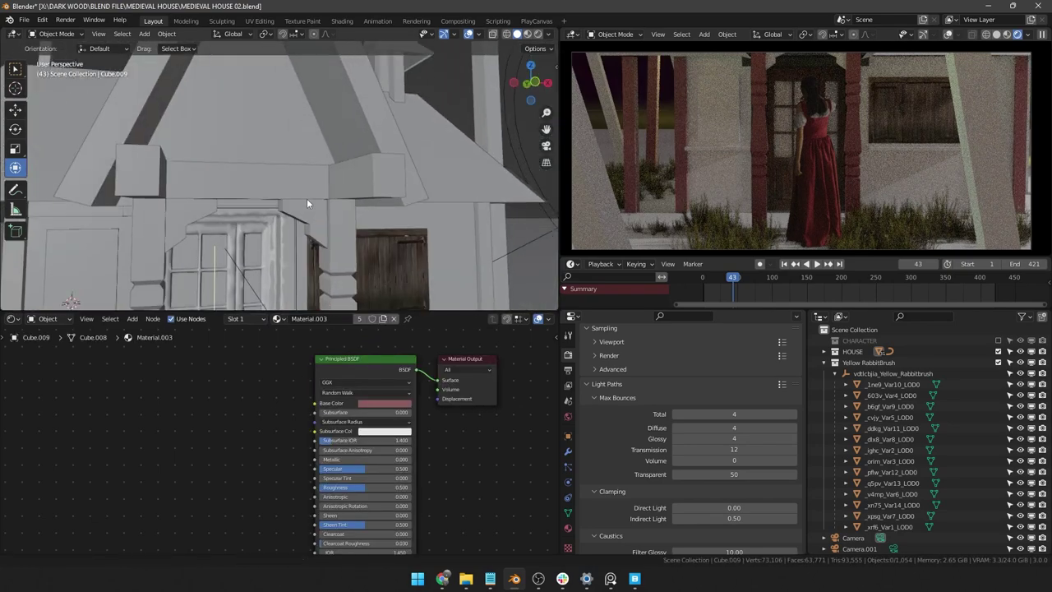
click(309, 196)
shift+click(309, 170)
key(ctrl+l)
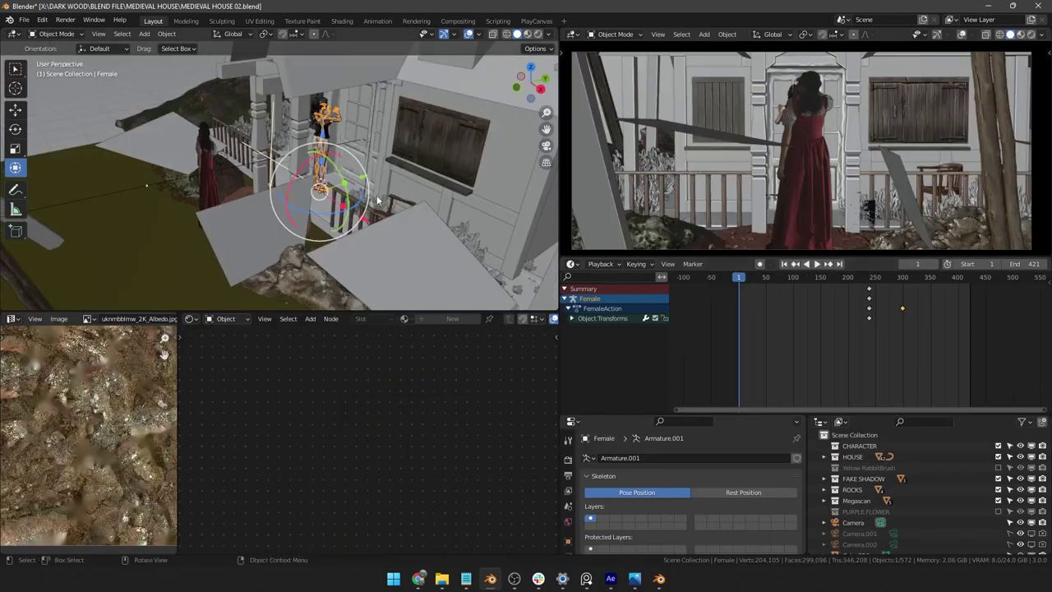
Step: Move the Female armature about -2.43 m along Y at frame 1 to stand beside the woman on the character plane
key(g)
key(y)
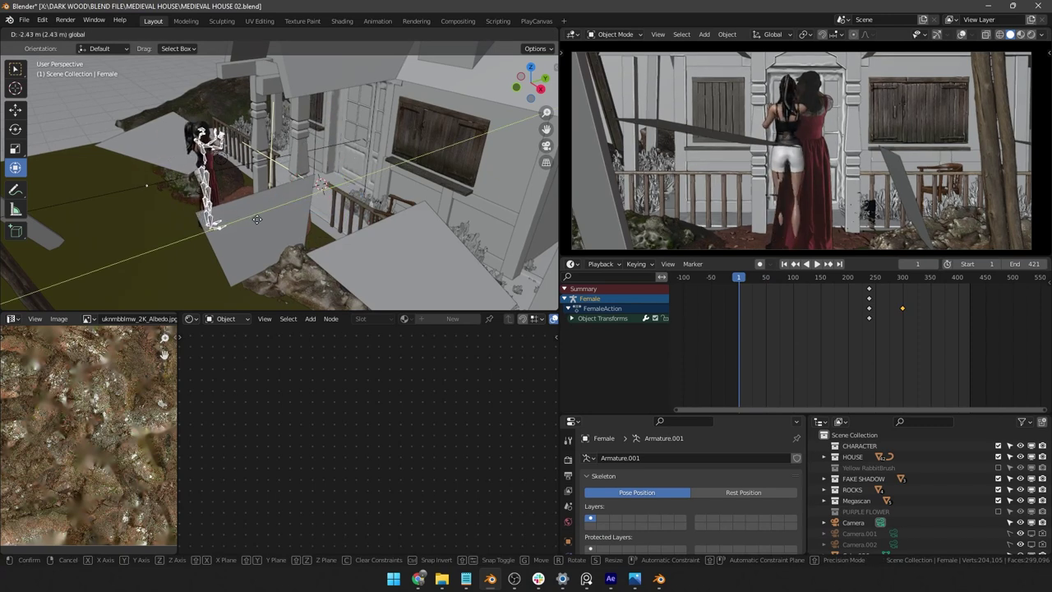
click(256, 219)
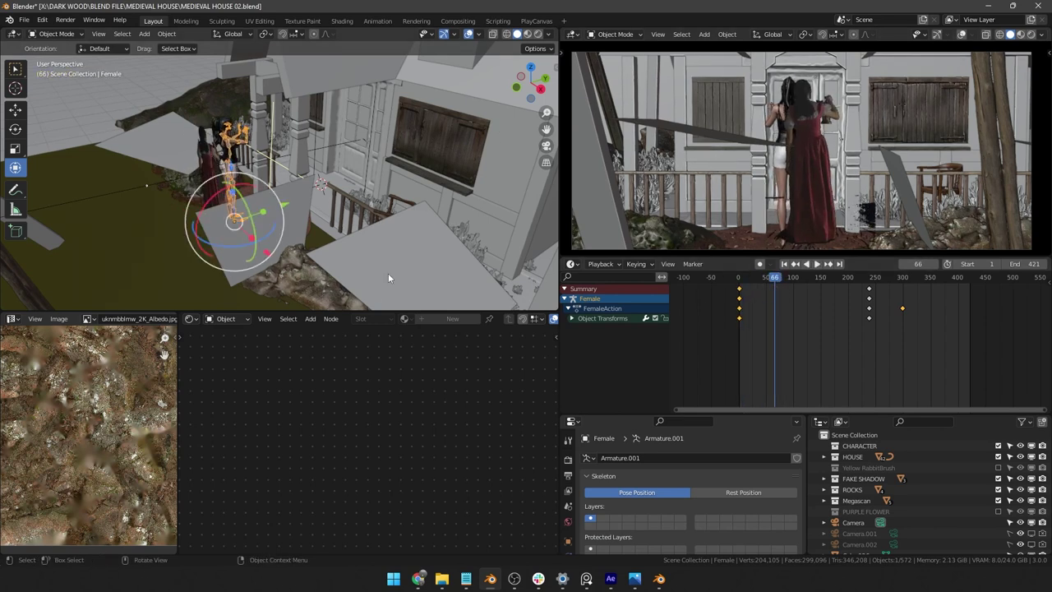
Step: Open the Female armature's animation in the Graph Editor and rotate the first keyframe's handles to remove the slow start
click(573, 264)
click(714, 318)
key(Home)
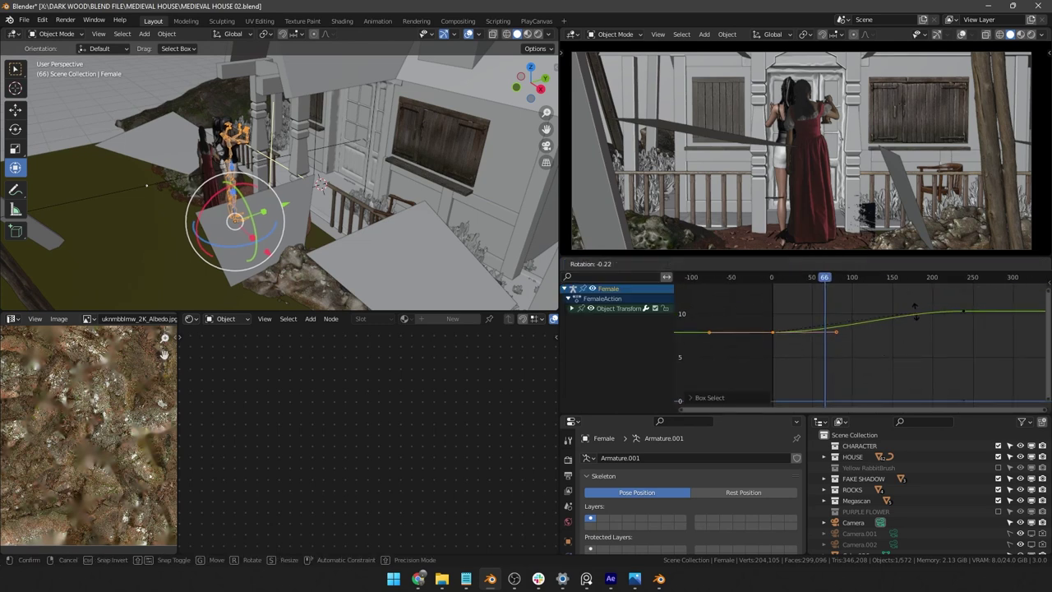
click(899, 293)
click(798, 279)
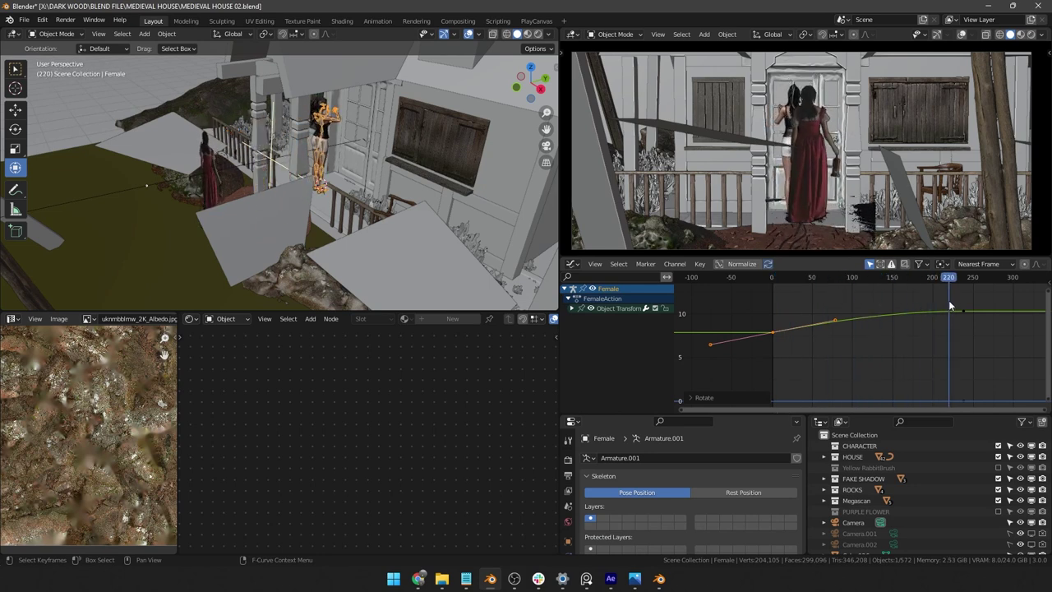
Step: Compare the figure's motion with the filmed woman and shift its end location keyframe about 47 frames earlier
drag(956, 304, 846, 304)
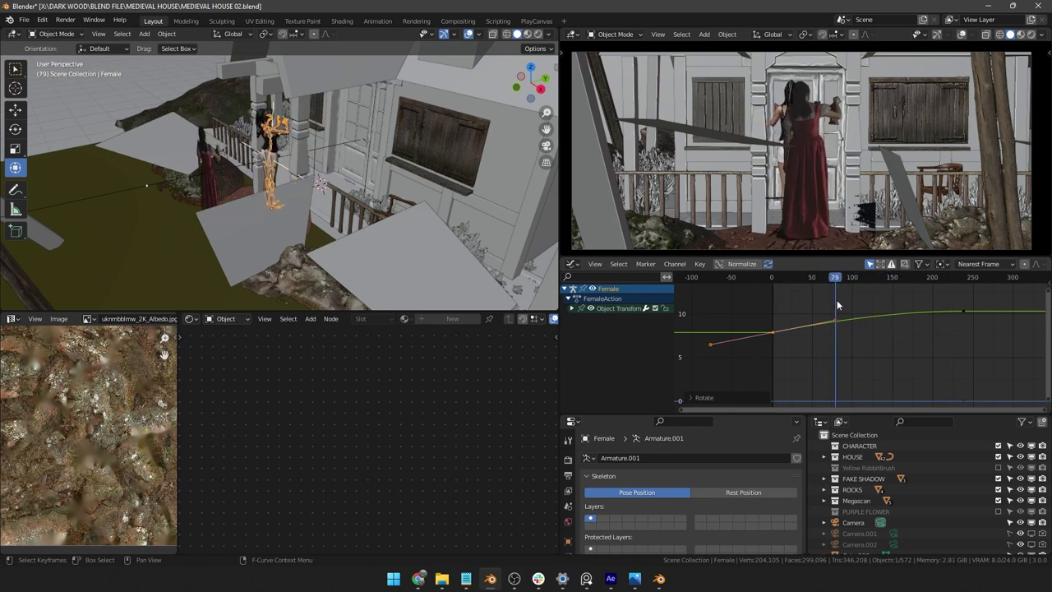
drag(836, 301, 959, 307)
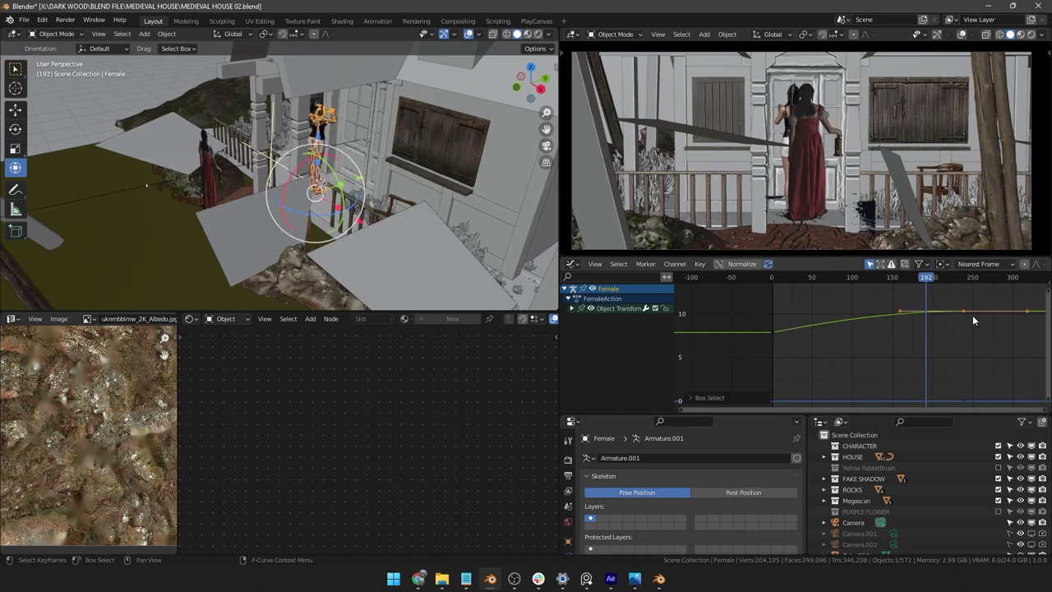
key(g)
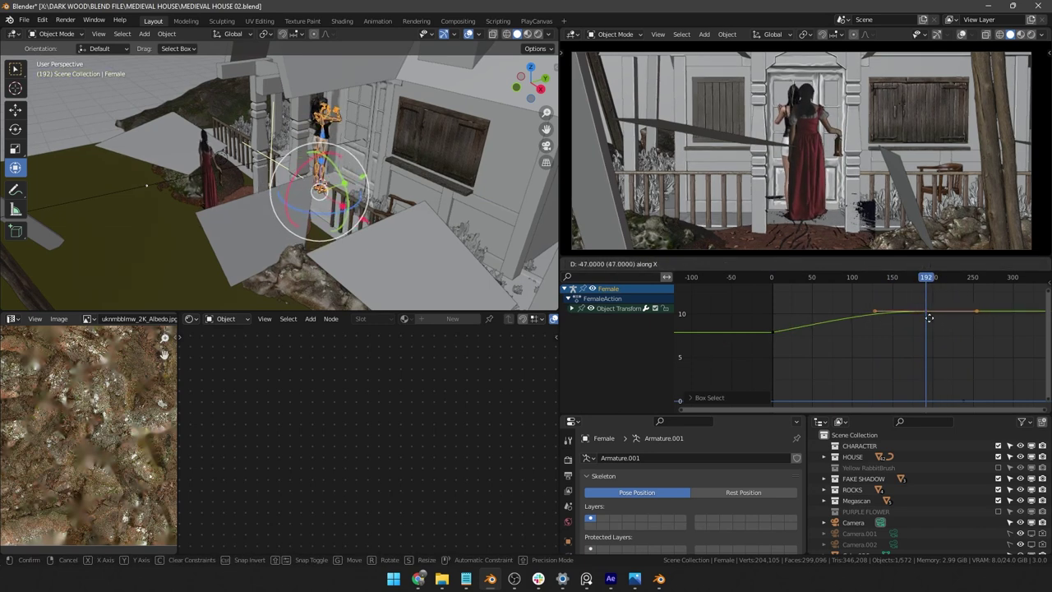
click(869, 279)
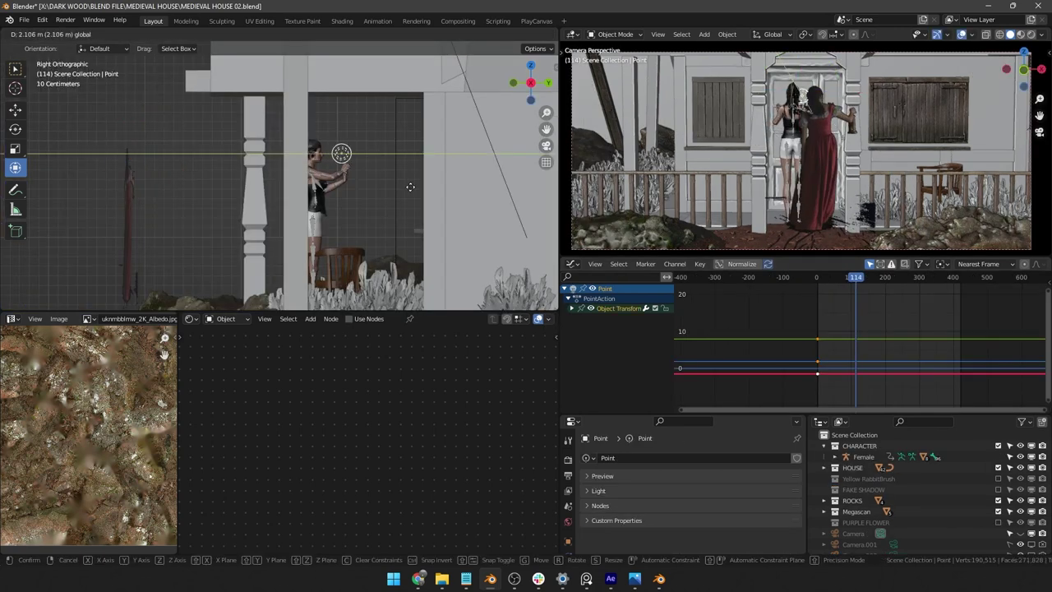
Step: Move the Point light about 2.12 m along Y and align it with the woman's lantern in the camera view
click(874, 96)
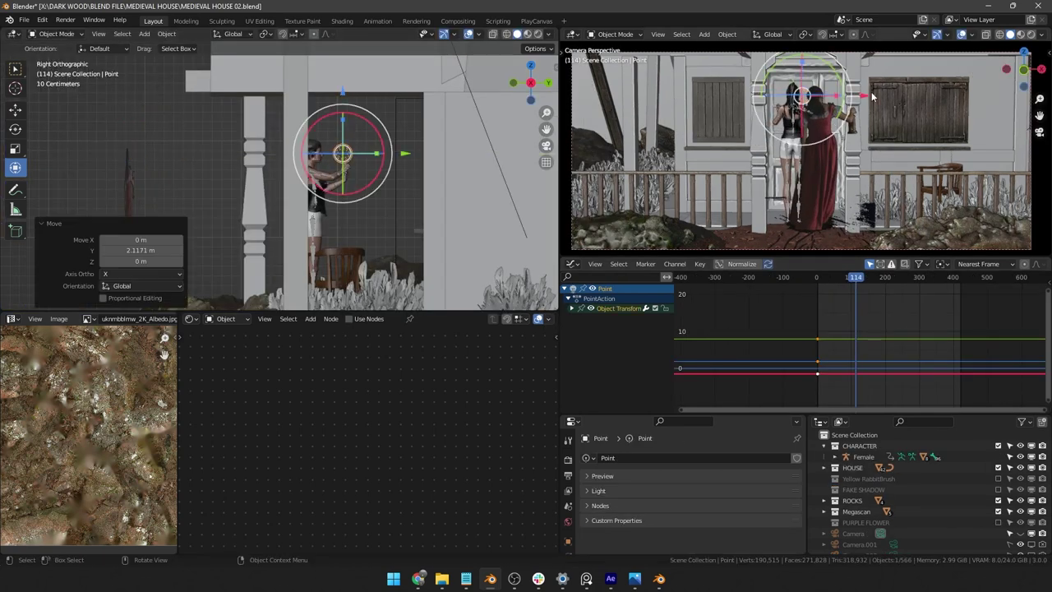
drag(855, 72, 915, 124)
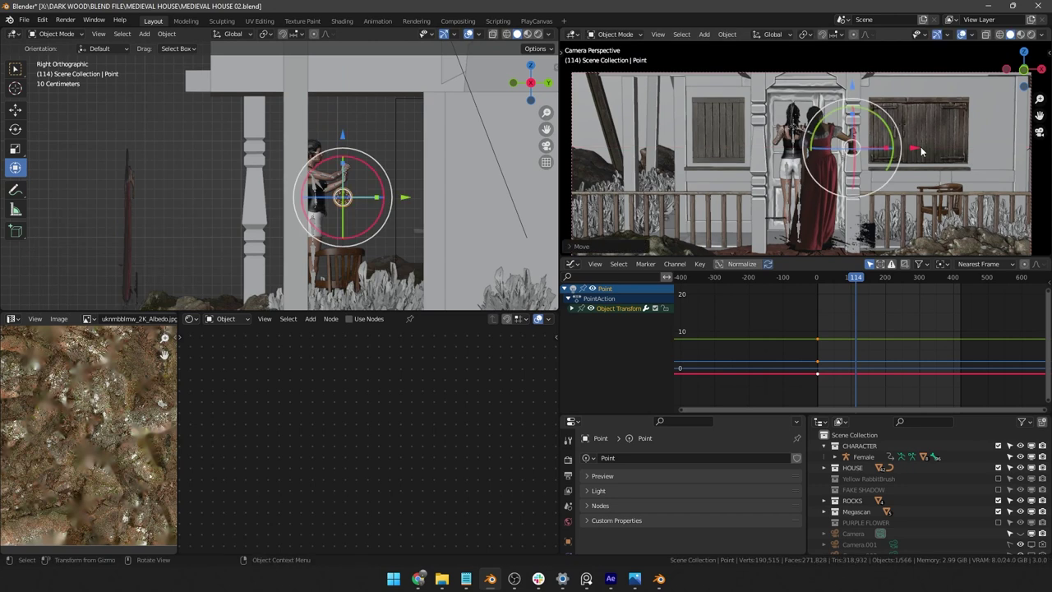
mouse_move(854, 280)
mouse_down()
mouse_move(825, 279)
mouse_move(869, 279)
mouse_up()
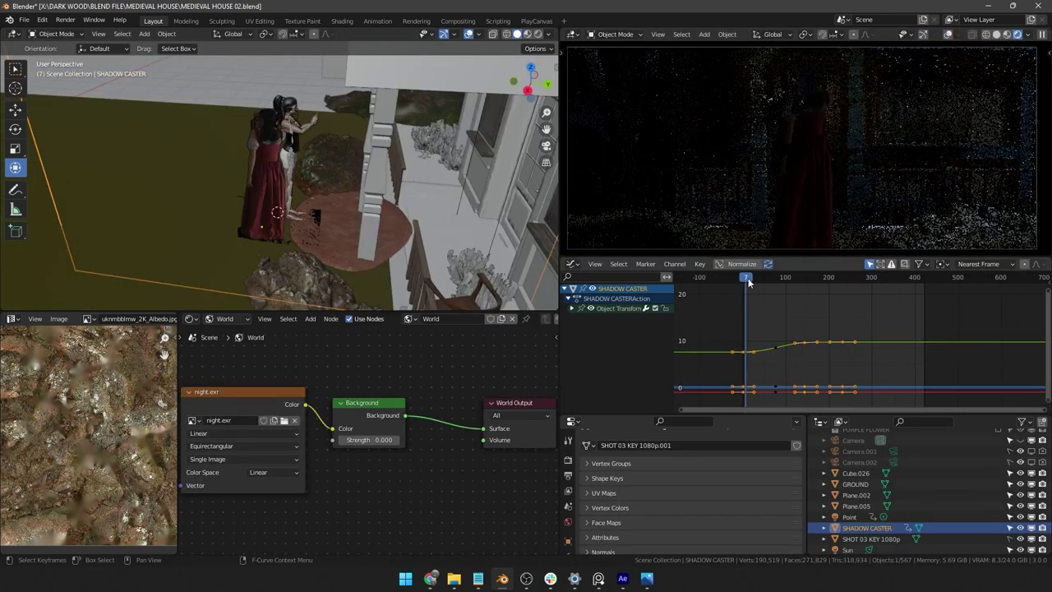
Step: Scrub through the animation to check the SHADOW CASTER's movement and lighting in the rendered camera view
drag(747, 282, 795, 280)
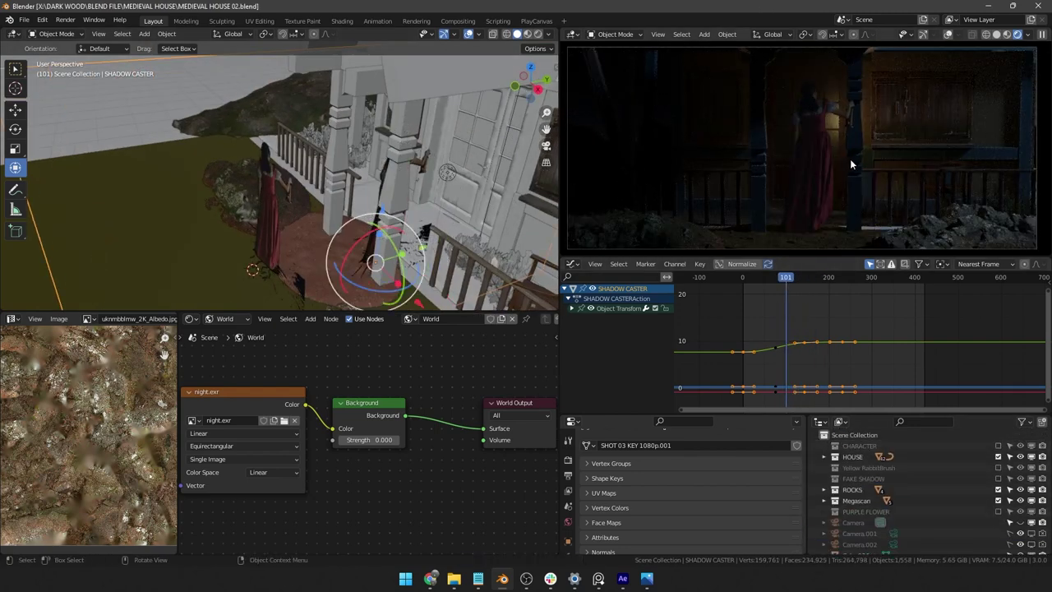
drag(750, 281, 796, 283)
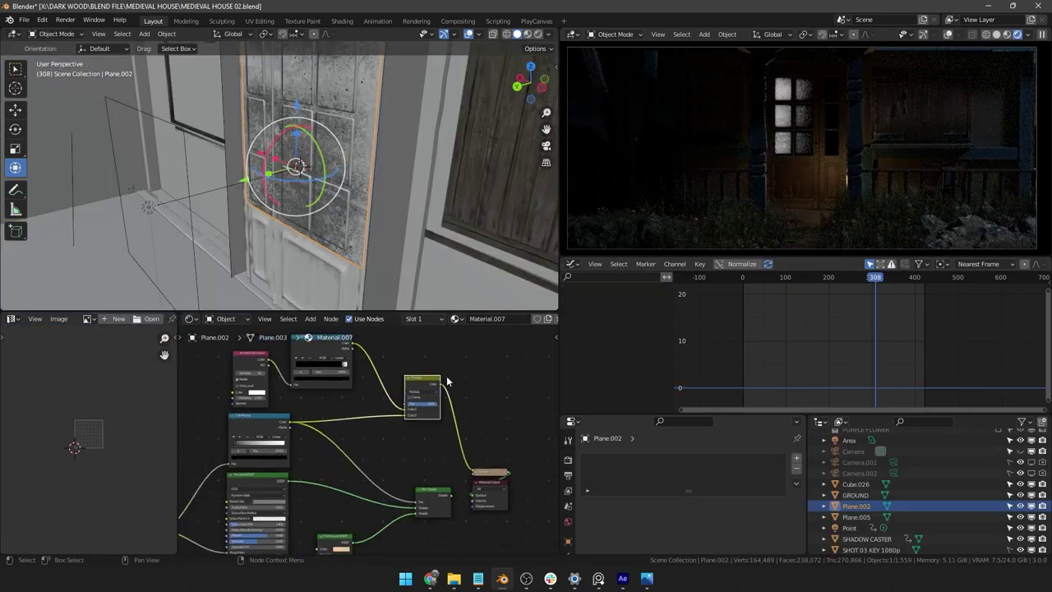
Step: Set the Translucent BSDF color of the door glass material to orange with hue 0.060 and value 0.800
scroll(442, 434, down, 4)
middle_drag(389, 435, 415, 343)
scroll(437, 466, up, 6)
scroll(420, 465, up, 5)
middle_drag(390, 492, 420, 432)
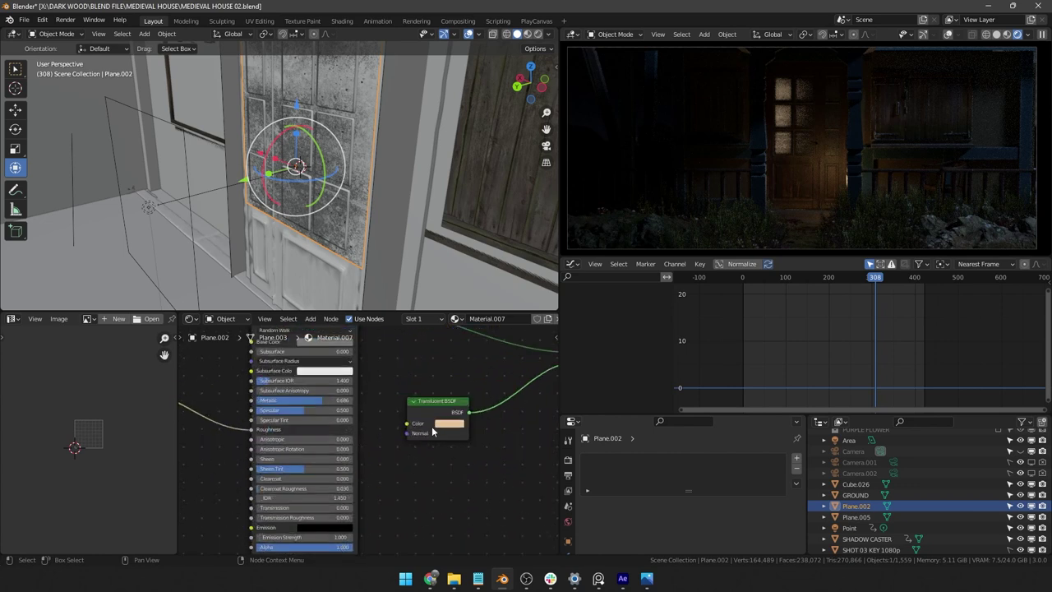
click(449, 423)
click(471, 340)
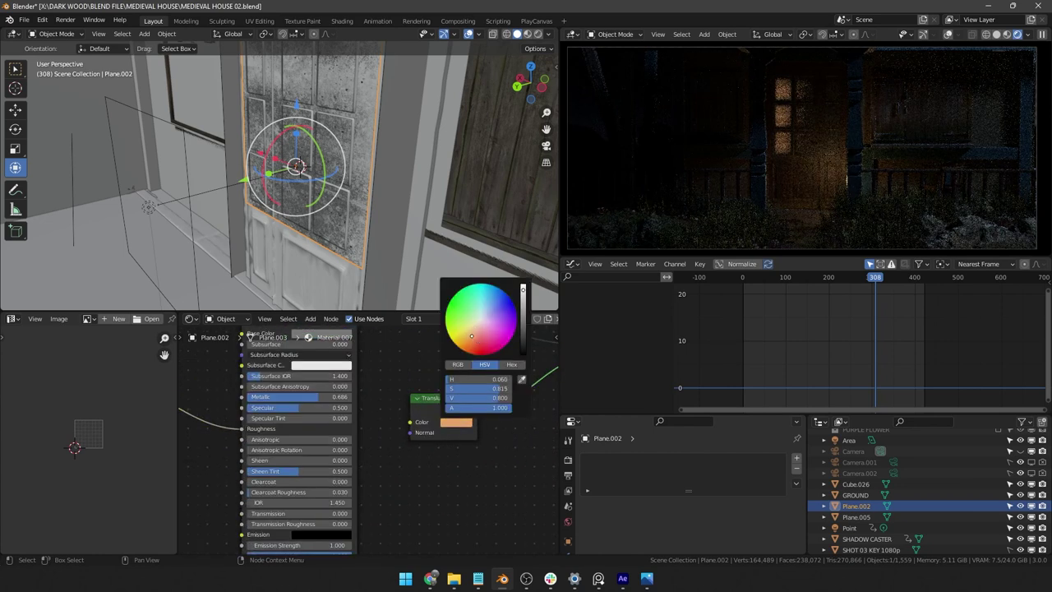
Step: Add a cube, scale it down and position it at the door's glass panes, including about 0.21 m along Z
key(shift+a)
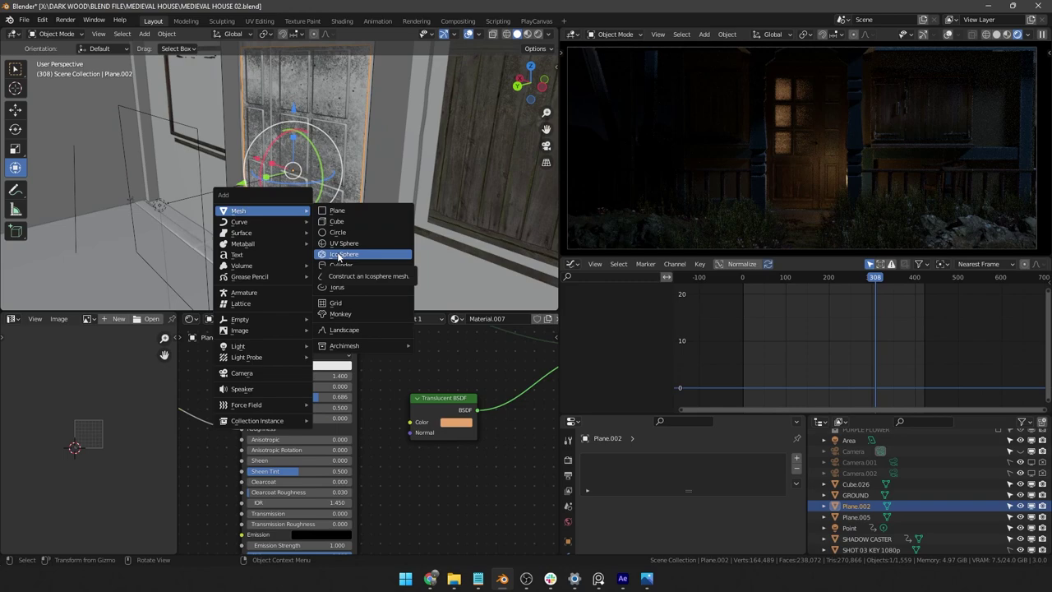
click(337, 222)
key(s)
click(313, 224)
drag(242, 223, 205, 234)
drag(256, 161, 255, 130)
drag(198, 211, 215, 209)
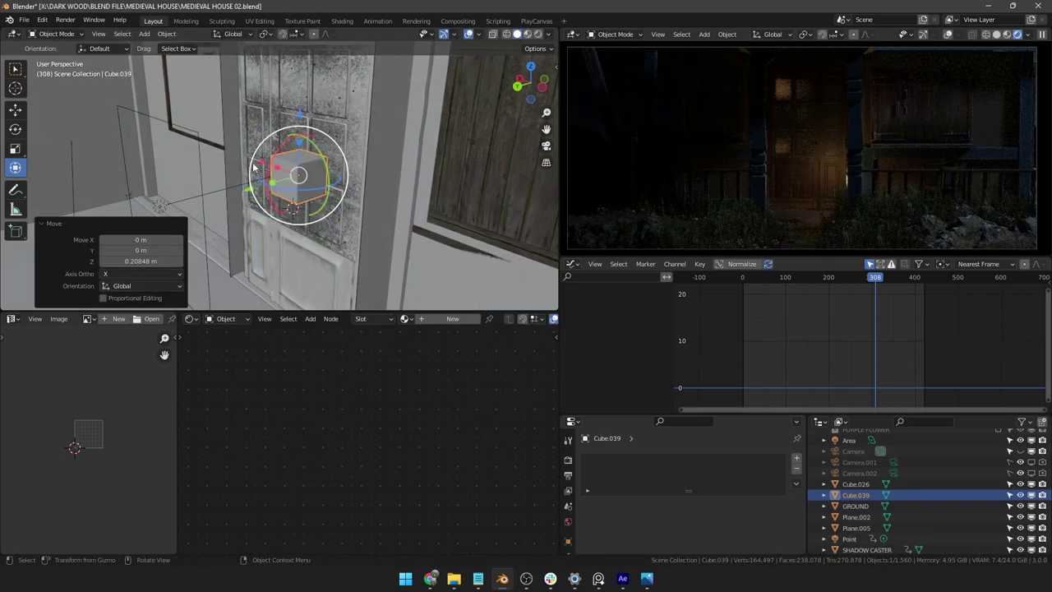
drag(260, 163, 186, 173)
drag(205, 146, 231, 157)
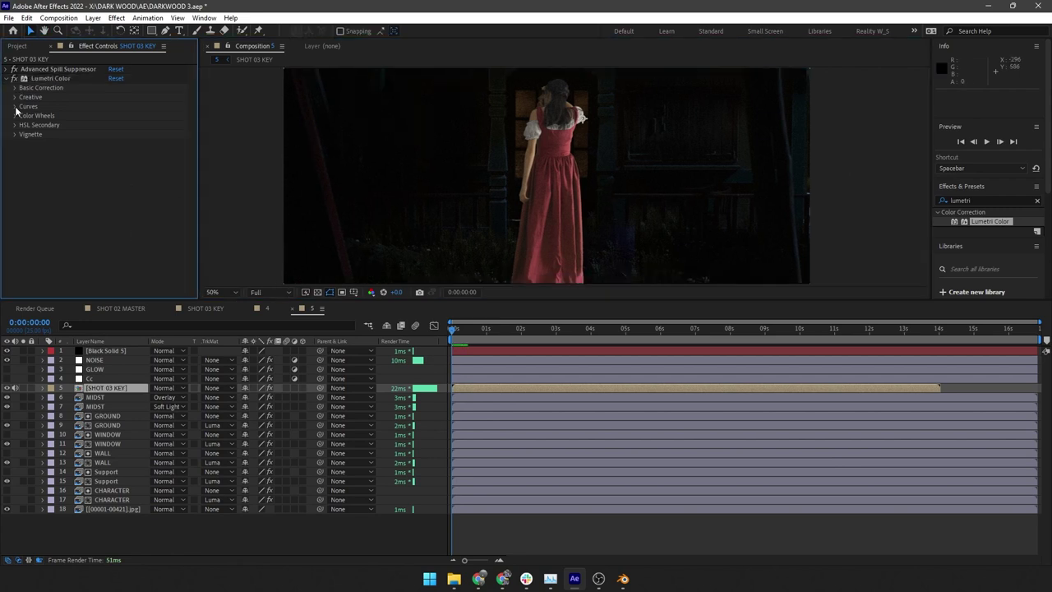
Step: In After Effects, darken the SHOT 03 KEY layer by lowering the midpoint and white point of its Lumetri RGB curve
click(15, 107)
scroll(90, 164, down, 1)
drag(106, 198, 117, 212)
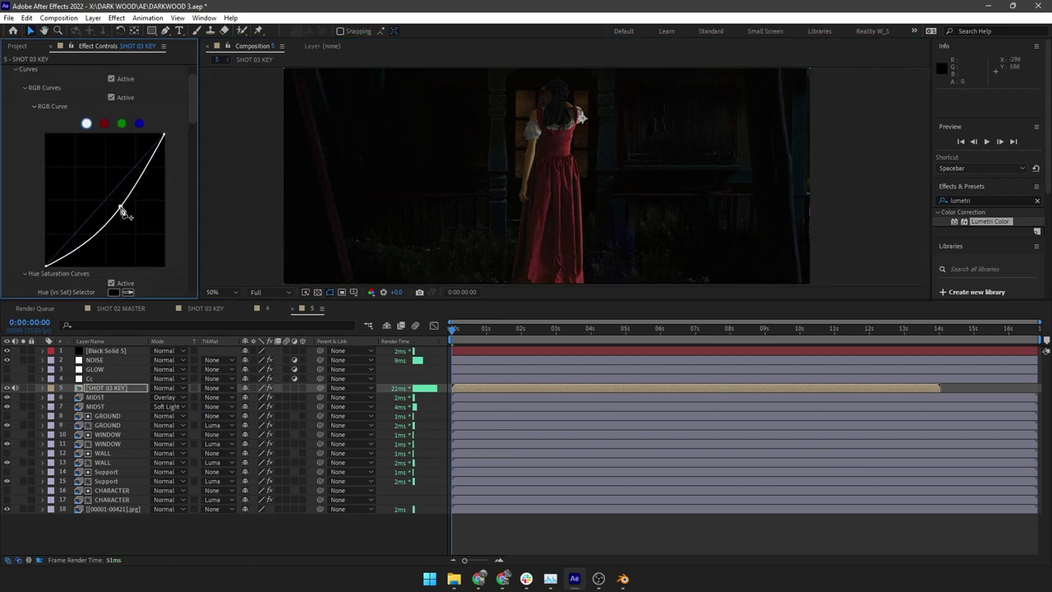
middle_drag(540, 224, 493, 228)
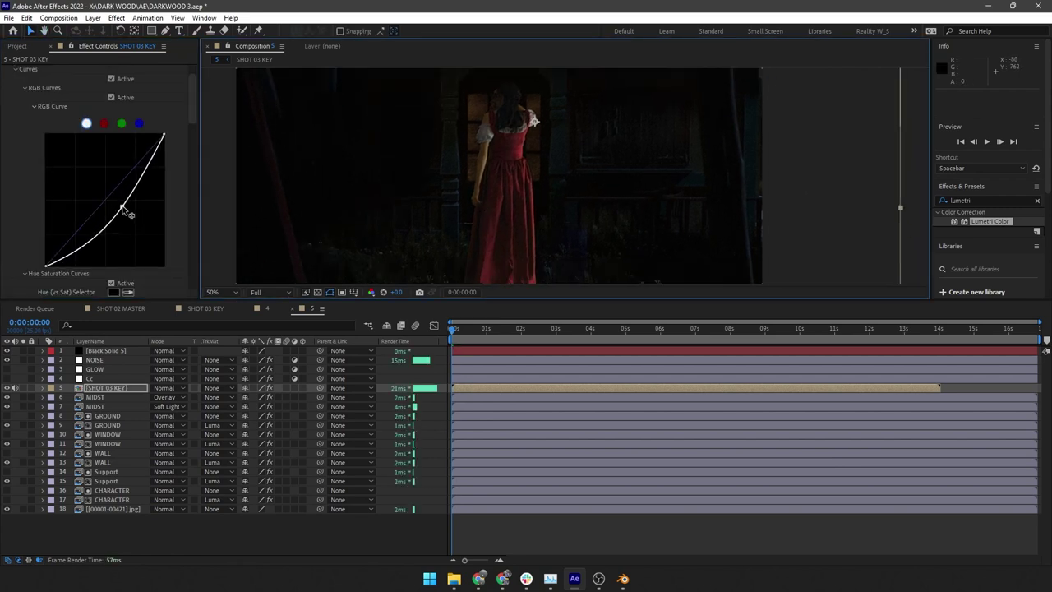
drag(123, 210, 127, 215)
drag(163, 135, 177, 170)
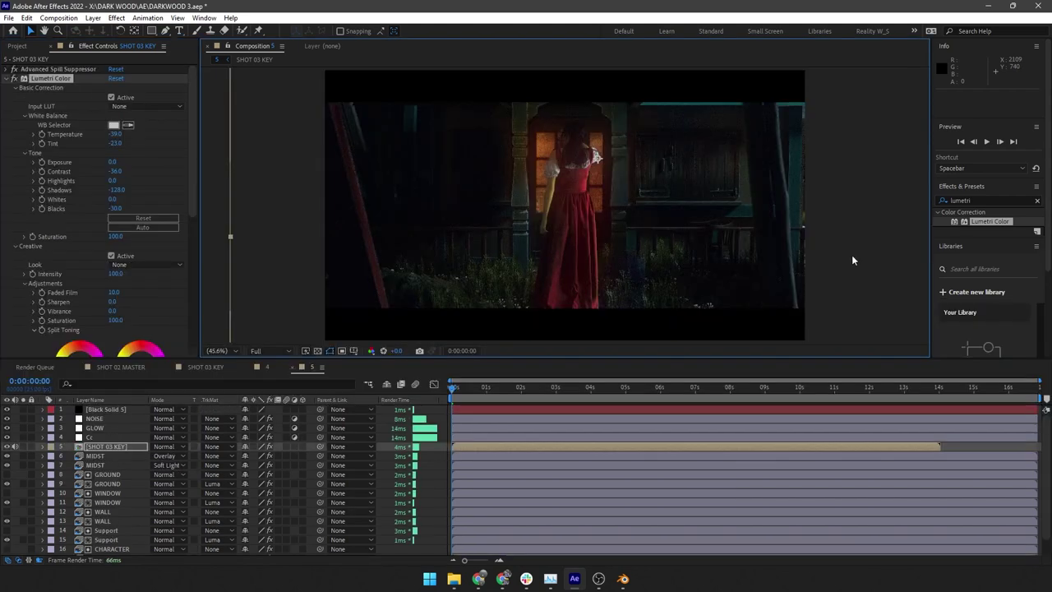
Step: Readjust the highlight end of the SHOT 03 KEY layer's Lumetri RGB curve upward
scroll(570, 273, up, 2)
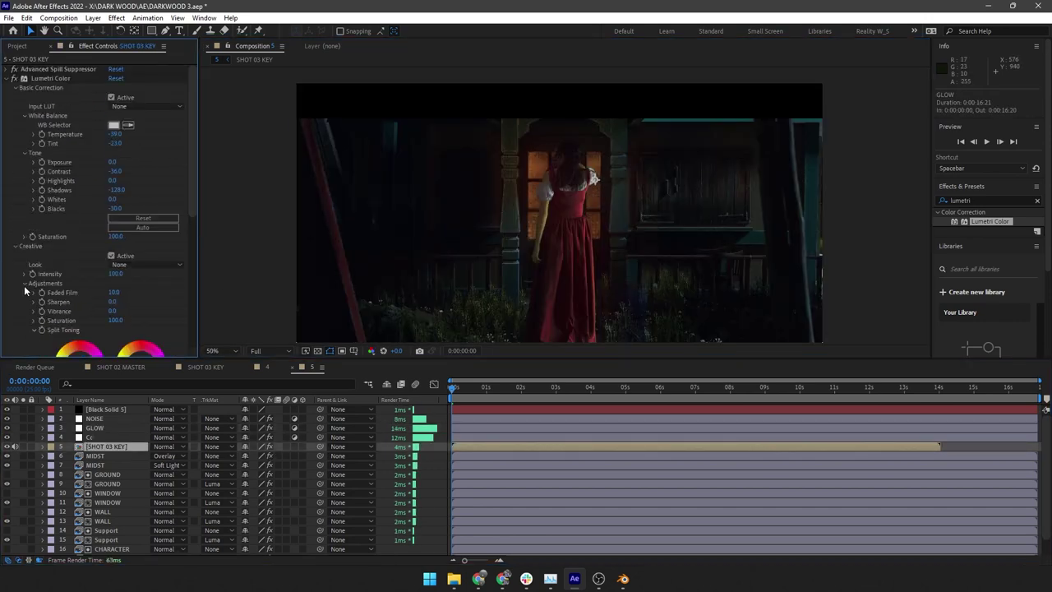
click(24, 284)
click(14, 293)
scroll(82, 223, down, 5)
drag(163, 123, 206, 110)
scroll(116, 143, up, 8)
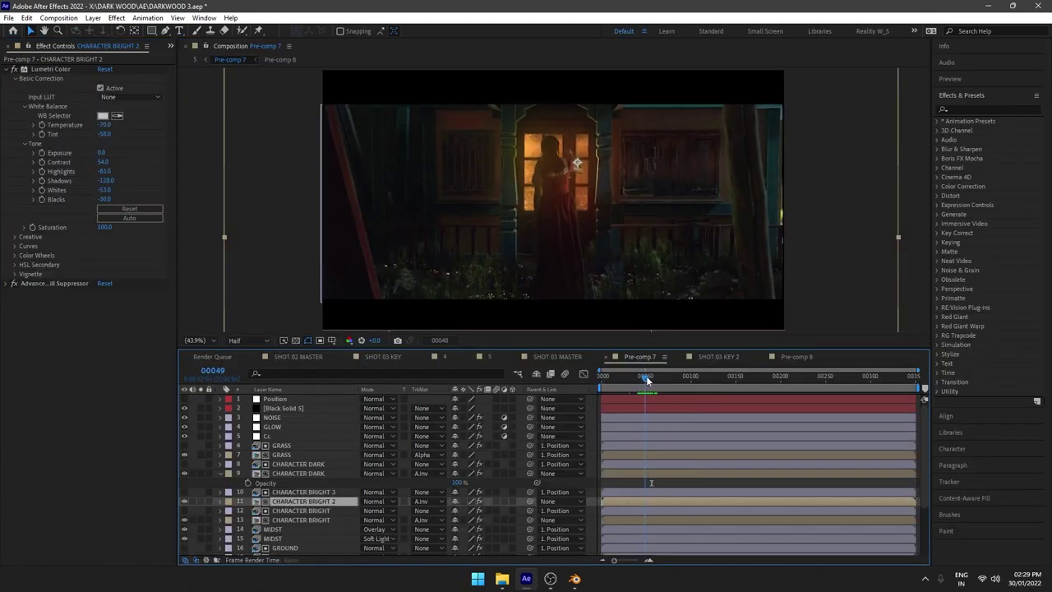
Step: Draw a tall, narrow rectangular mask on the CHARACTER DARK layer beside the woman at frame 59
mouse_move(646, 378)
mouse_down()
mouse_move(677, 378)
mouse_move(658, 378)
mouse_up()
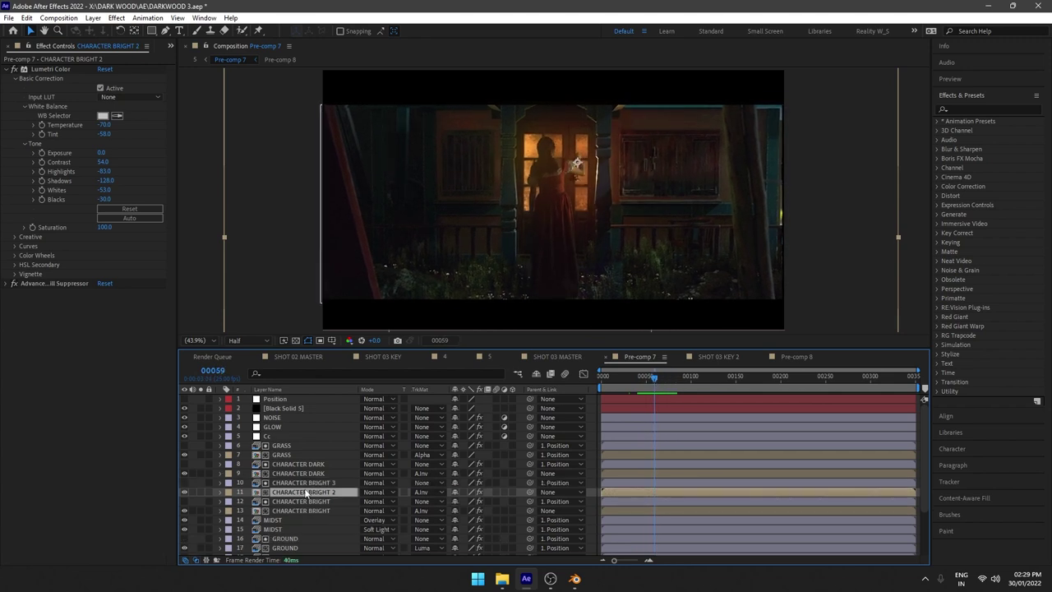
click(298, 474)
key(q)
drag(580, 106, 559, 307)
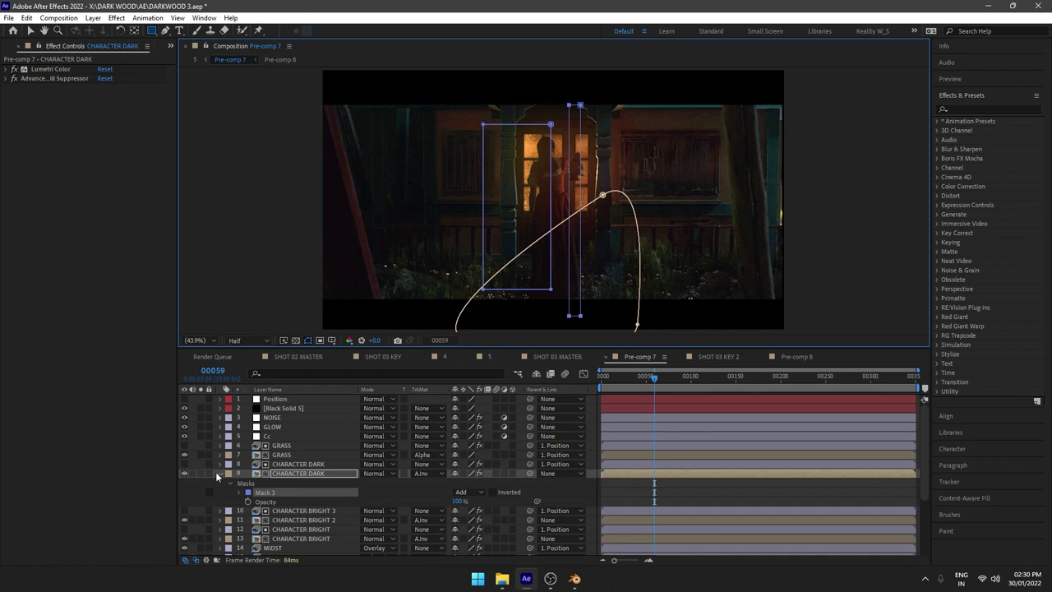
Step: Keyframe Mask 3's path at frame 56 with the mask shifted toward the porch post, and delete the extra keyframe
click(290, 473)
key(m)
drag(658, 383, 635, 378)
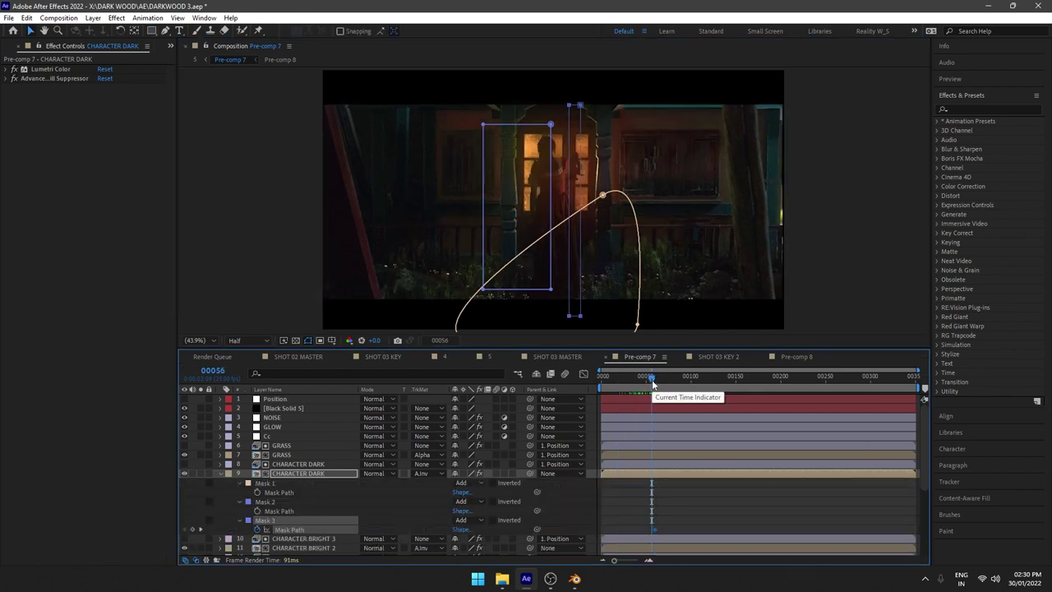
drag(580, 230, 596, 229)
drag(655, 522, 669, 539)
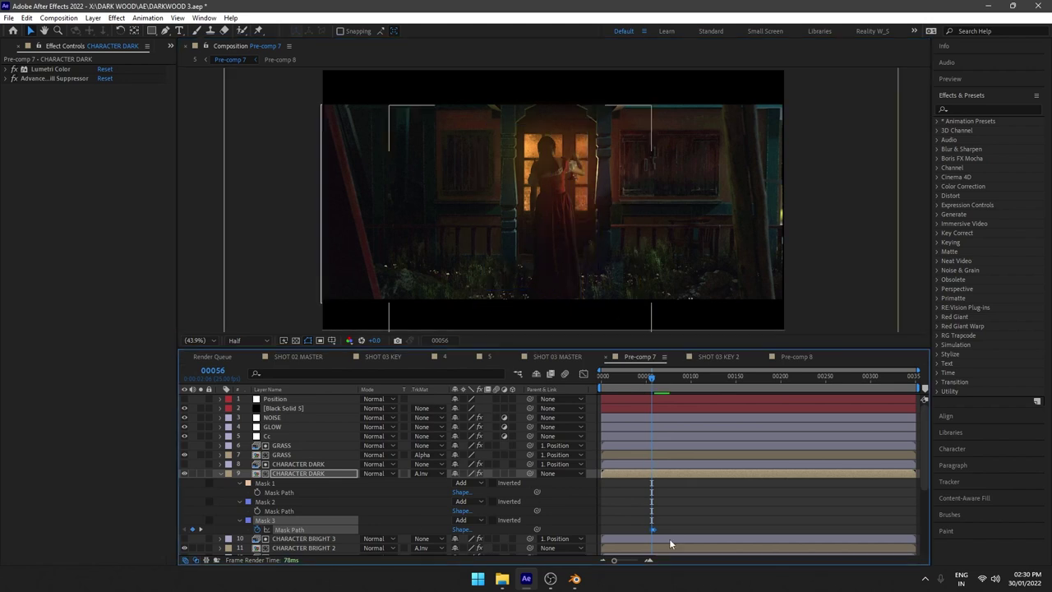
key(Delete)
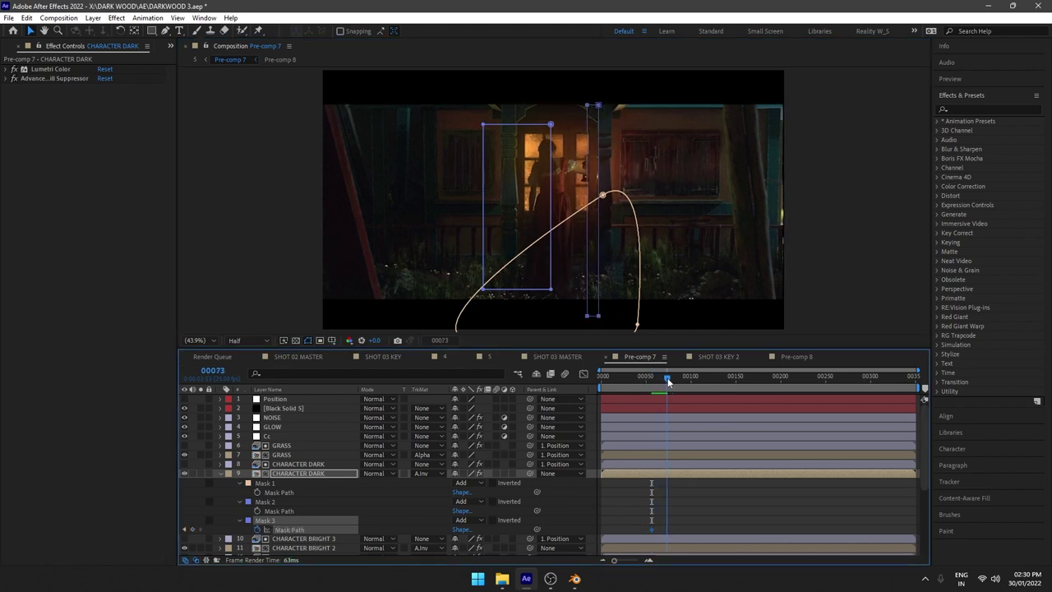
Step: Move Mask 3 over the door's left glass panes at frame 112 to keyframe its path
drag(673, 382, 701, 378)
drag(593, 243, 541, 243)
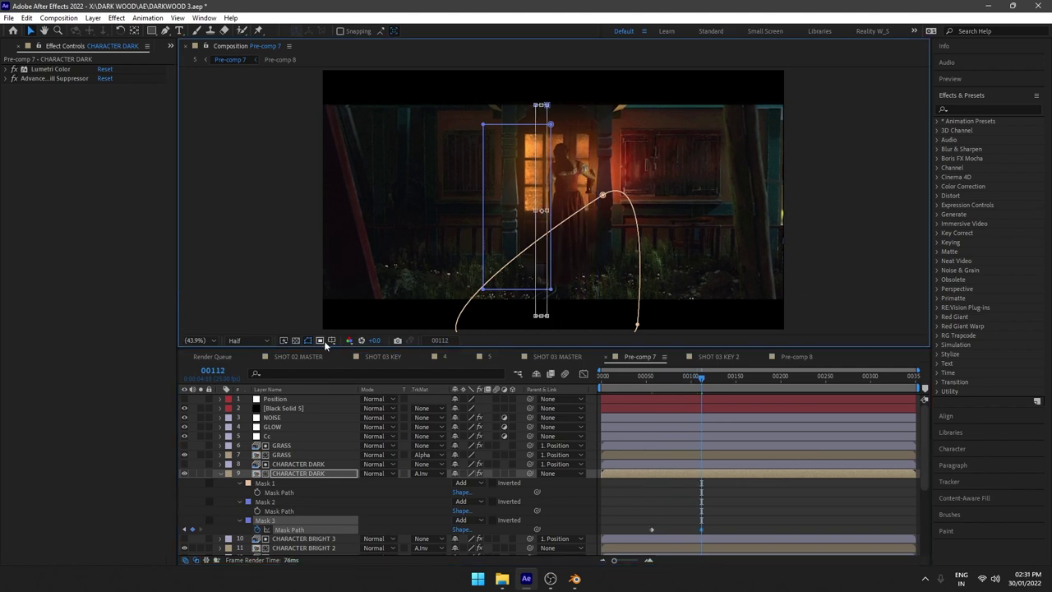
key(F2)
click(645, 380)
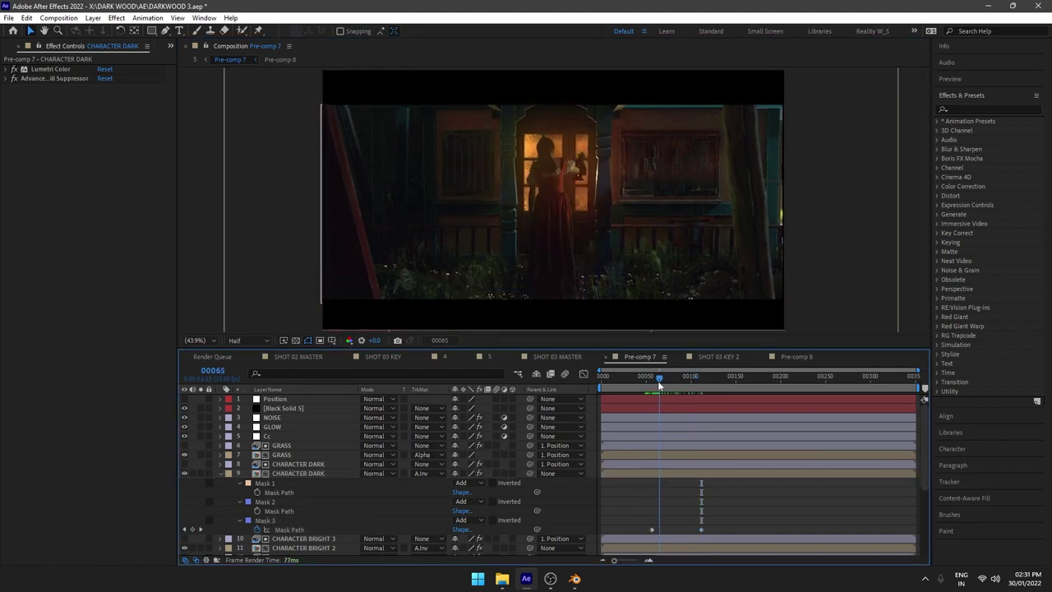
Step: Increase the feather of Mask 3 on CHARACTER DARK with the mask outlines hidden at frame 73
drag(657, 381, 667, 381)
click(270, 521)
key(f)
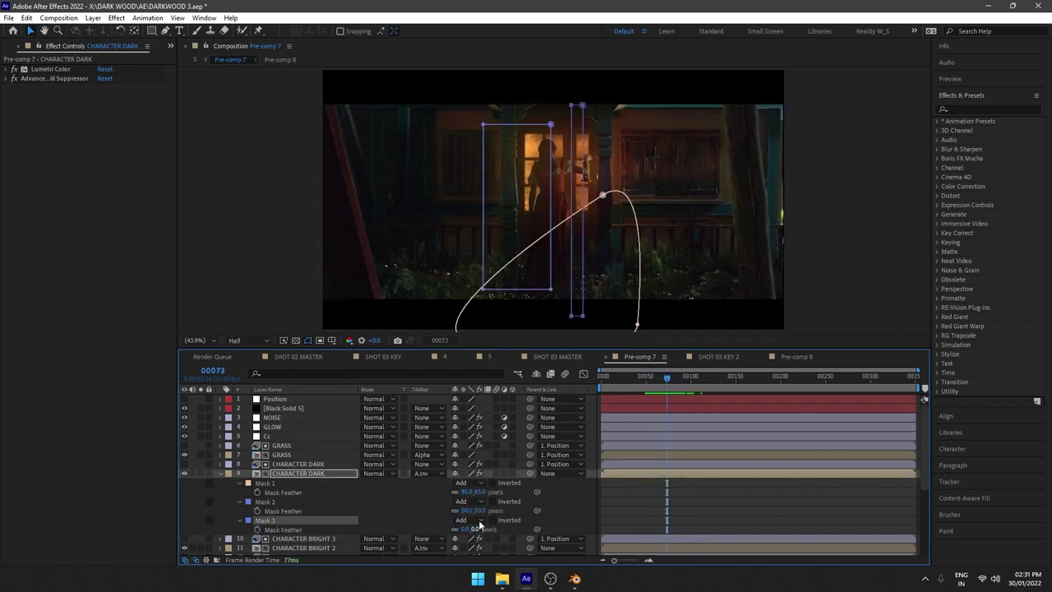
scroll(571, 186, up, 2)
click(307, 341)
drag(474, 530, 480, 530)
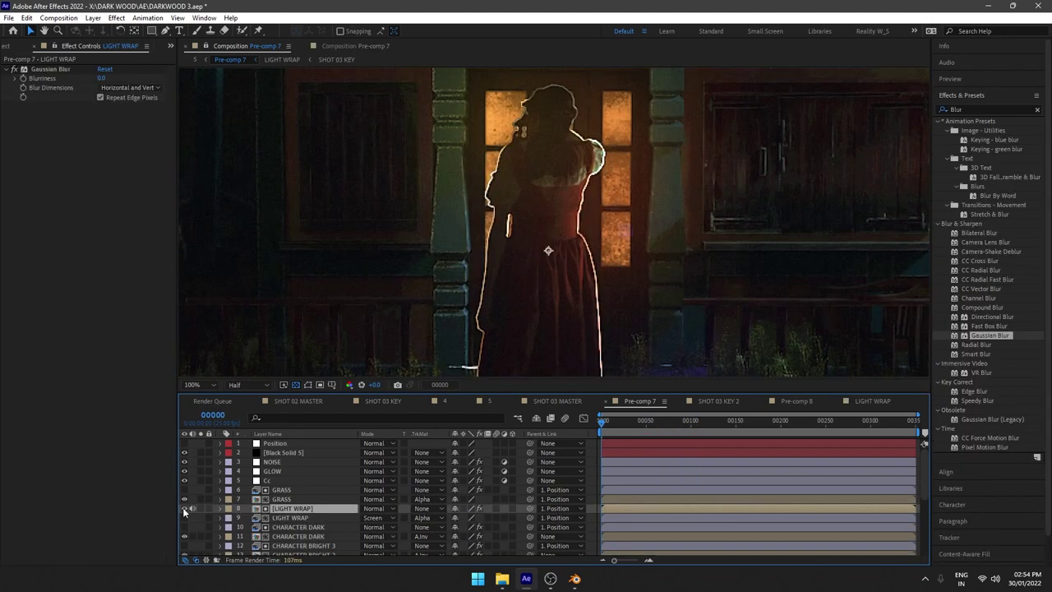
Step: Show the alpha-matted LIGHT WRAP layer, try Luminosity as its blending mode and set it back to Screen
click(185, 518)
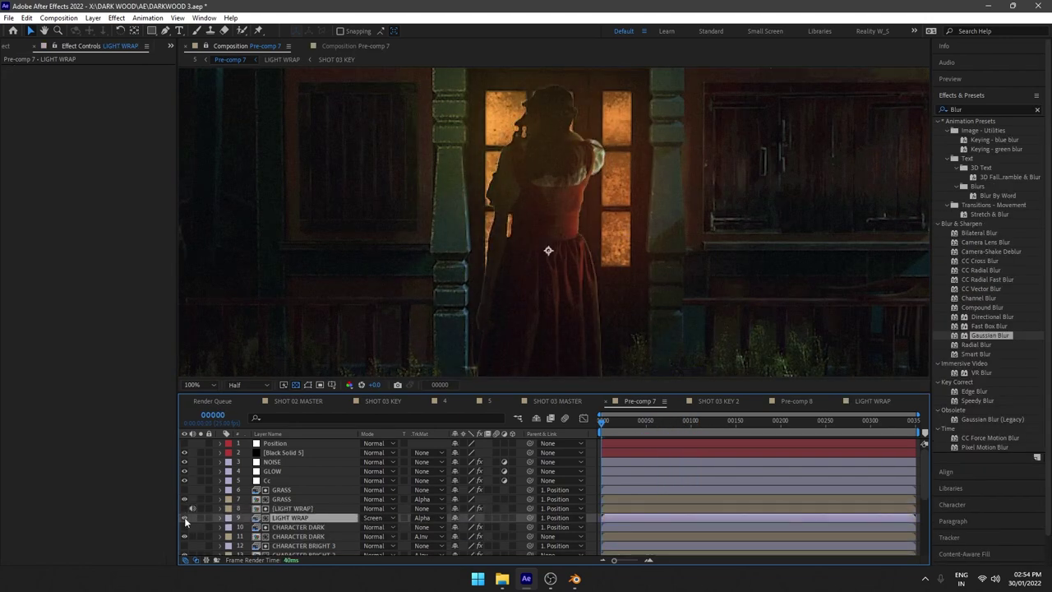
click(378, 518)
click(396, 423)
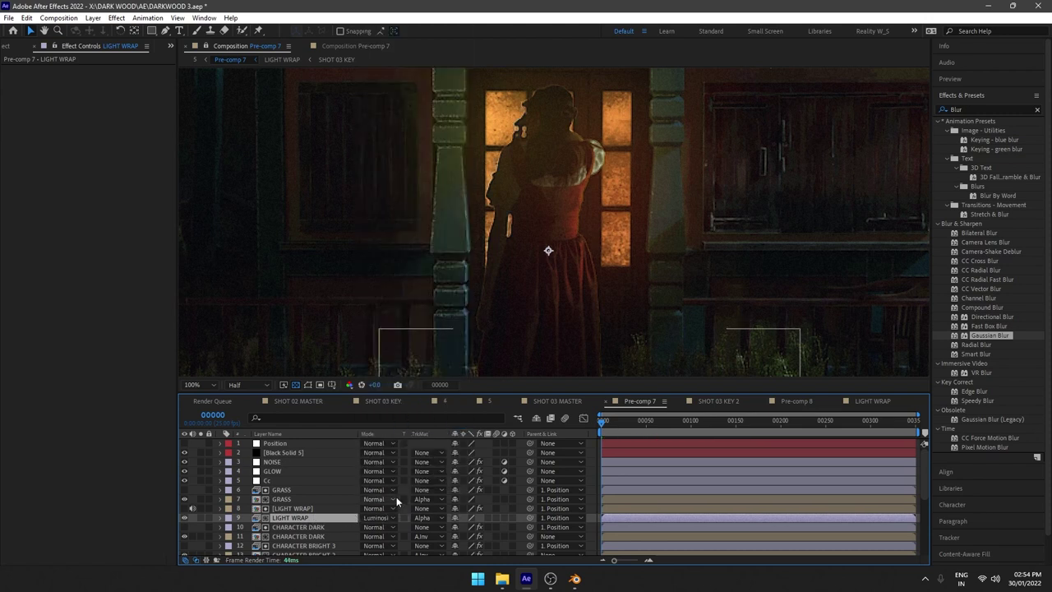
click(378, 518)
click(390, 167)
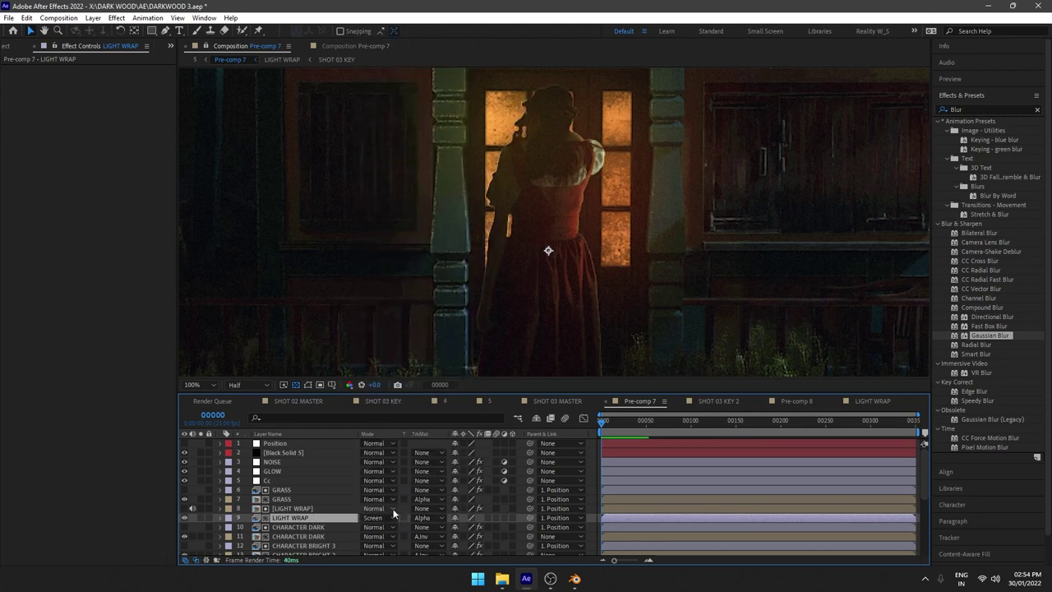
click(374, 518)
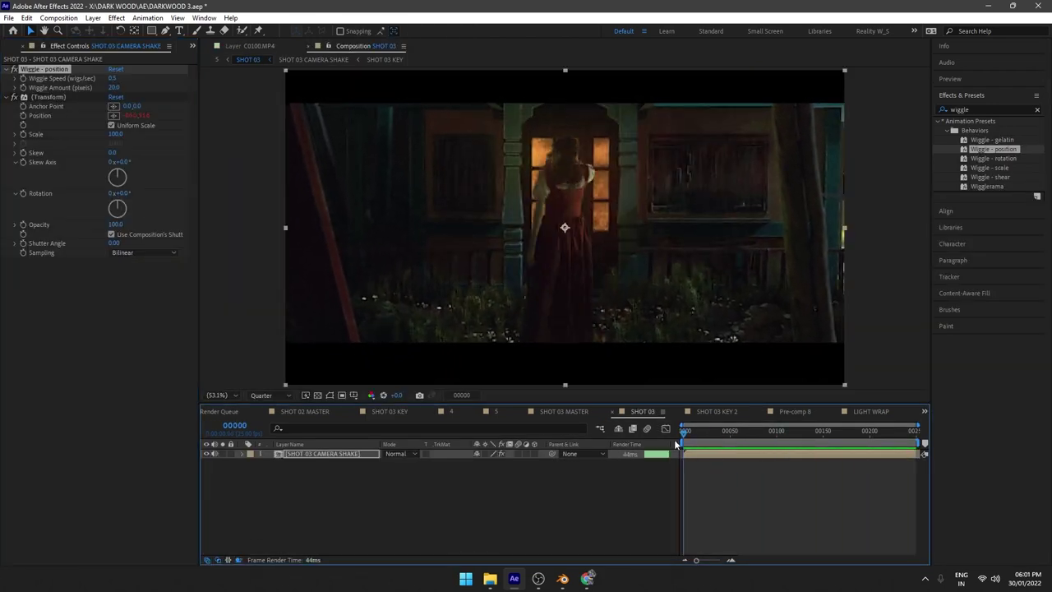
Step: Scrub through the SHOT 03 composition to review the wiggle on the camera shake layer
click(714, 432)
mouse_move(715, 439)
mouse_down()
mouse_move(748, 437)
mouse_move(730, 436)
mouse_up()
click(621, 525)
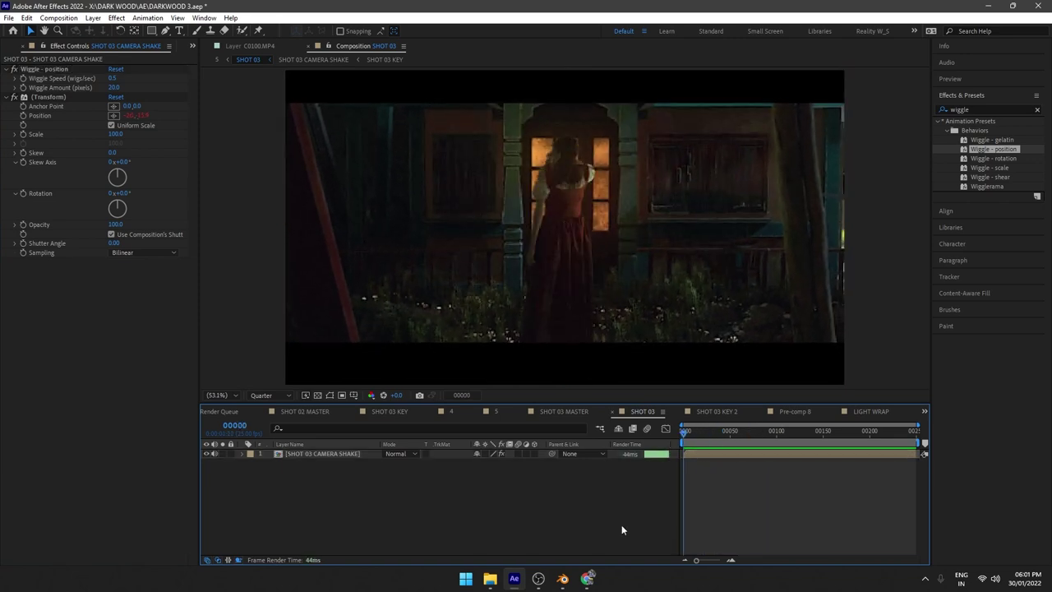
Step: Play back the SHOT 03 composition to check the camera shake and the frame edges
right_click(609, 509)
click(645, 391)
click(604, 452)
key(space)
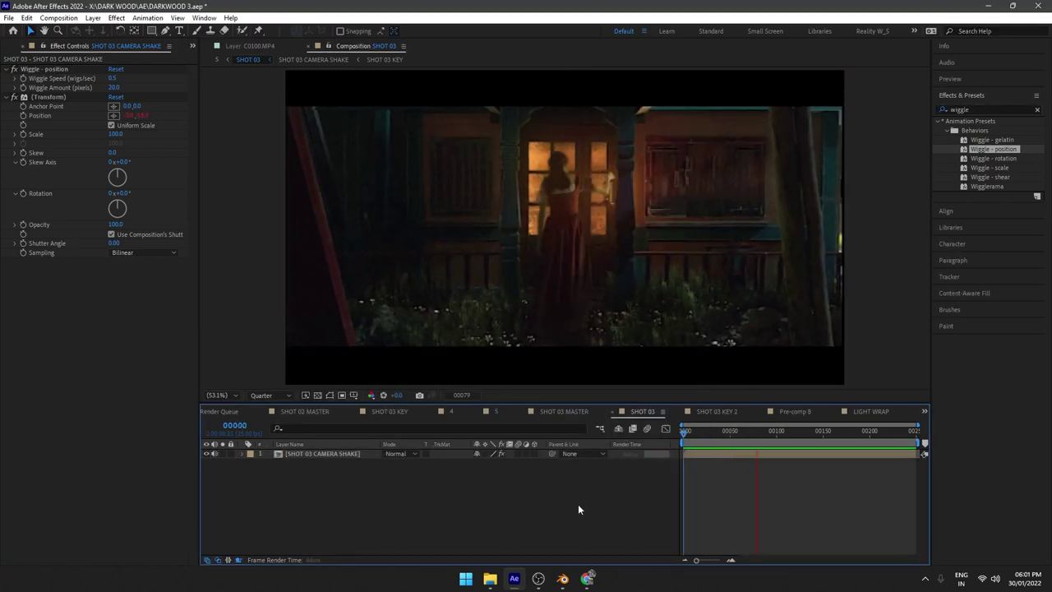
key(space)
Step: Scale the SHOT 03 CAMERA SHAKE layer up uniformly to 103%
key(s)
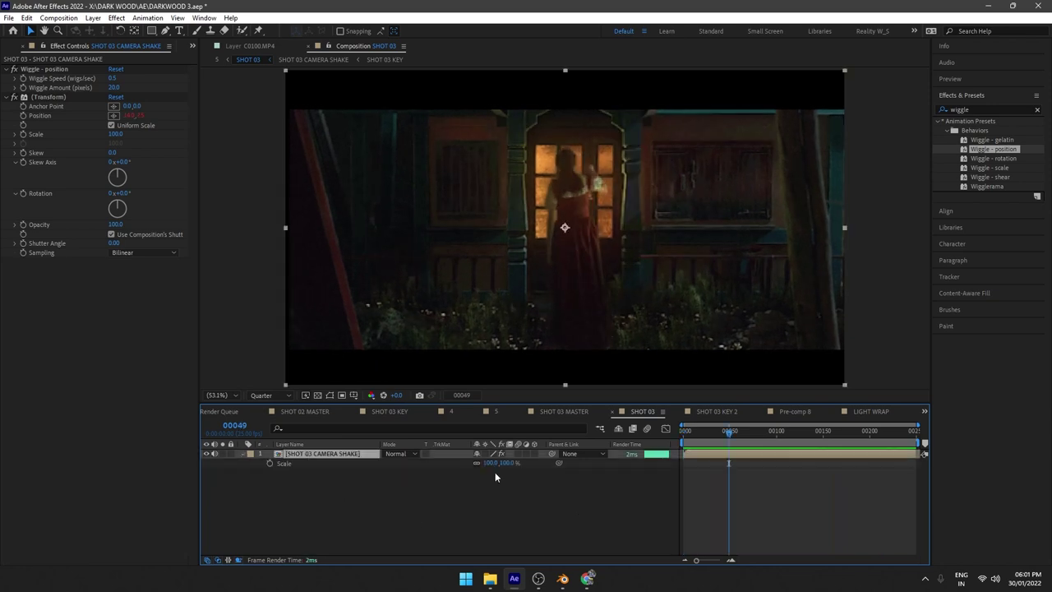
key(Return)
click(533, 516)
key(space)
key(space)
drag(488, 465, 489, 465)
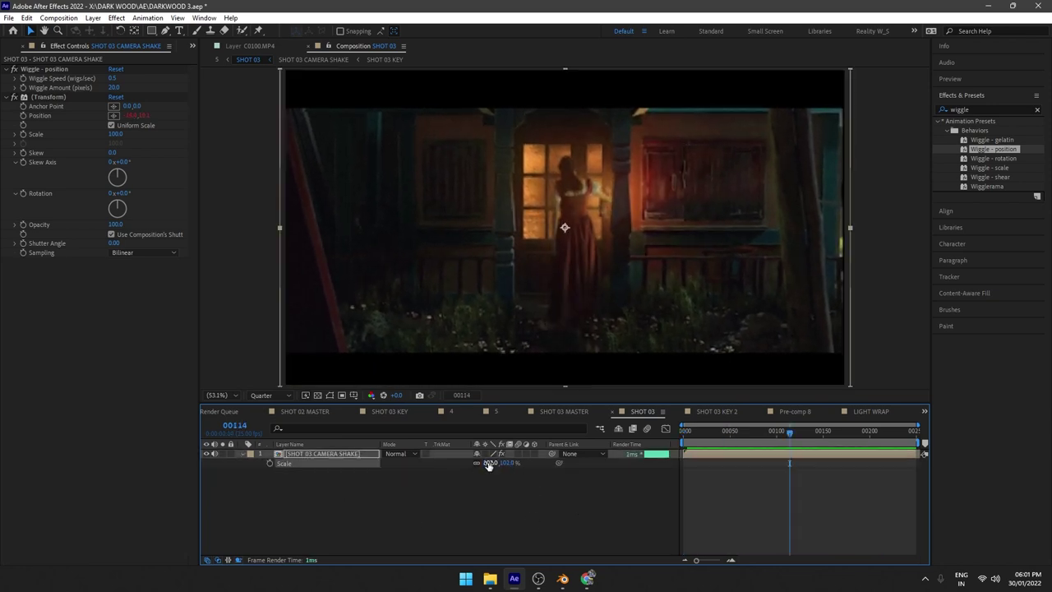
Step: Preview the enlarged camera shake layer, return the playhead to frame 0 and save the project
click(487, 499)
key(space)
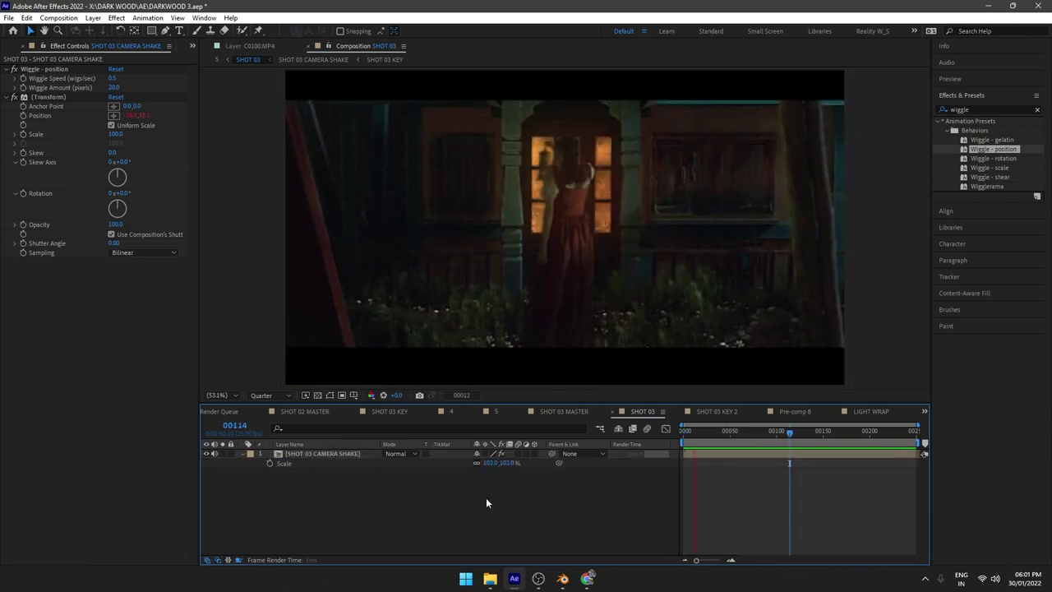
drag(789, 433, 666, 445)
key(ctrl+s)
key(space)
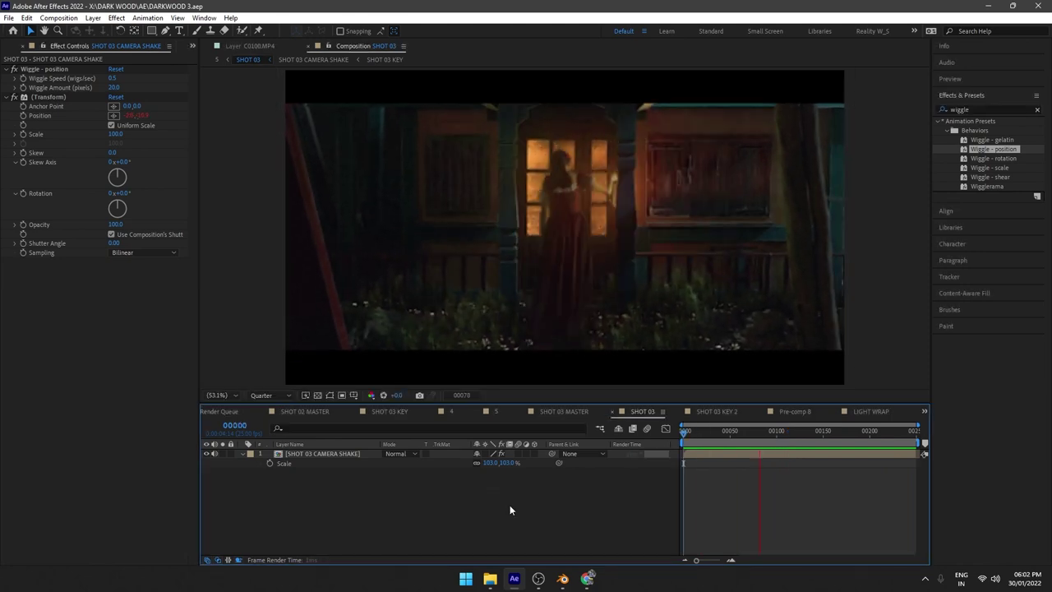
key(space)
Step: Cut the black letterbox solid from the SHOT 03 CAMERA SHAKE precomp and paste it above the precomp layer in SHOT 03
double_click(309, 454)
click(308, 455)
key(ctrl+x)
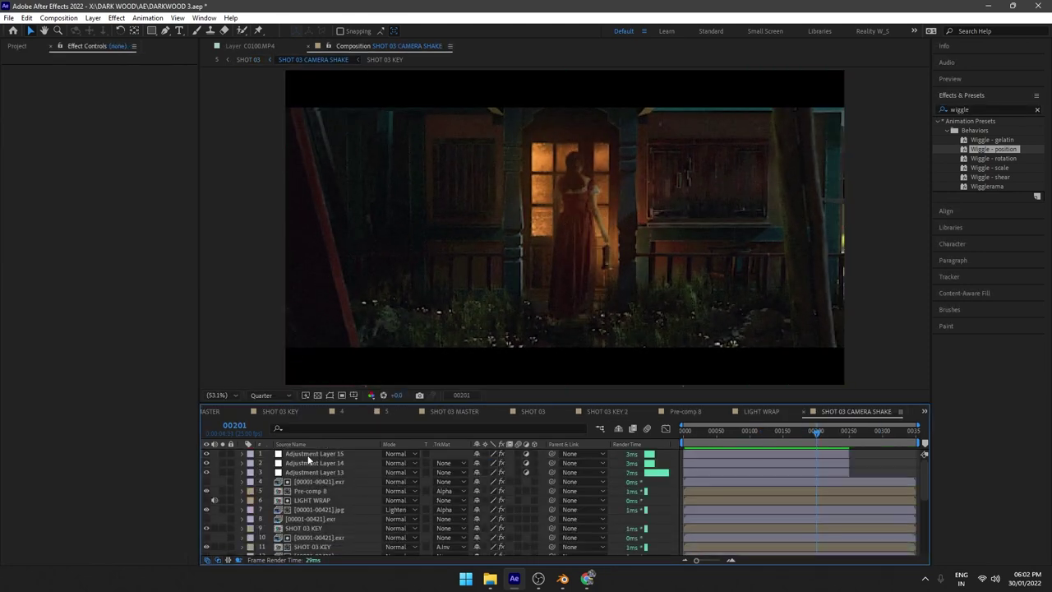
click(317, 397)
click(318, 396)
click(248, 60)
click(337, 493)
key(ctrl+v)
click(241, 463)
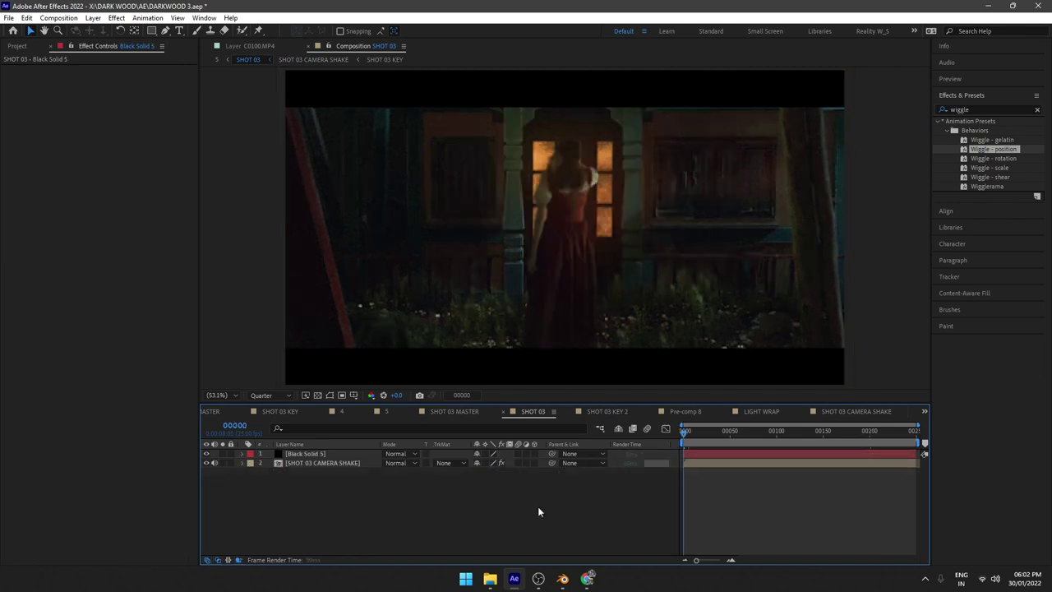
Step: Preview SHOT 03 while trying a larger wiggle amount on the camera shake layer, and set it back to 20 pixels
key(space)
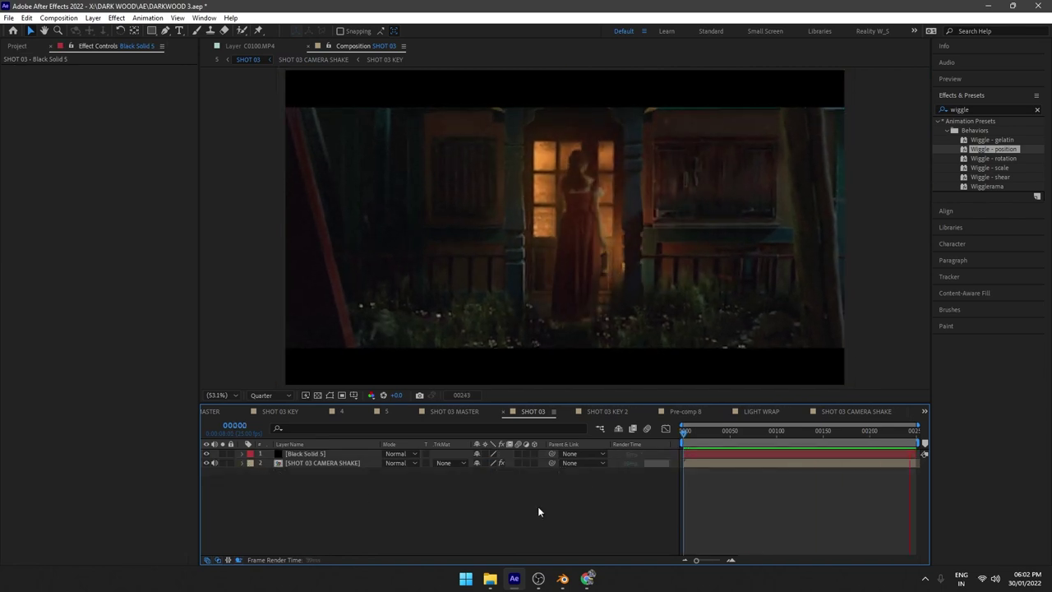
click(322, 463)
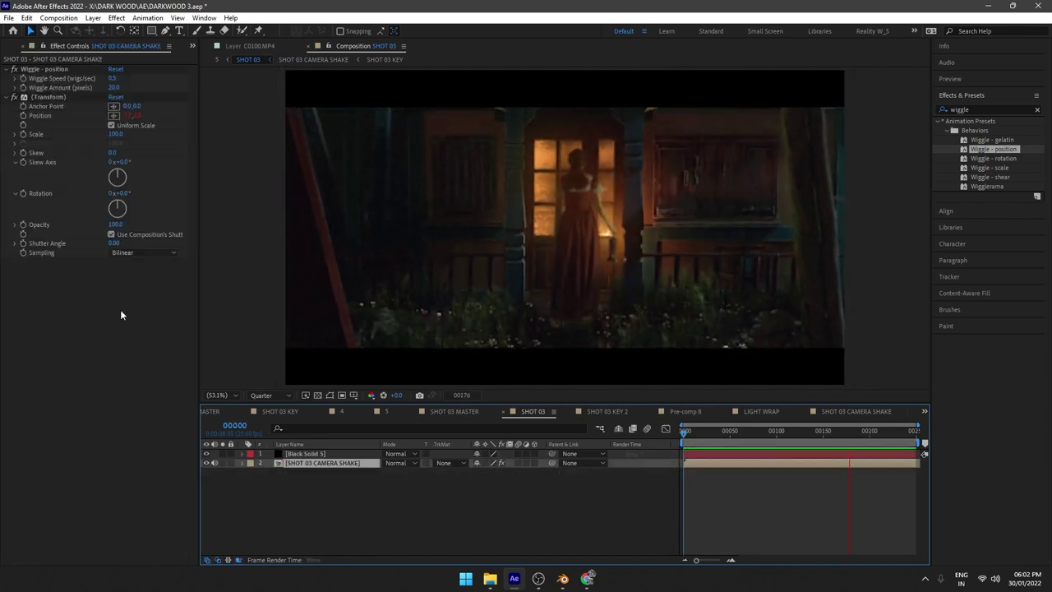
click(115, 88)
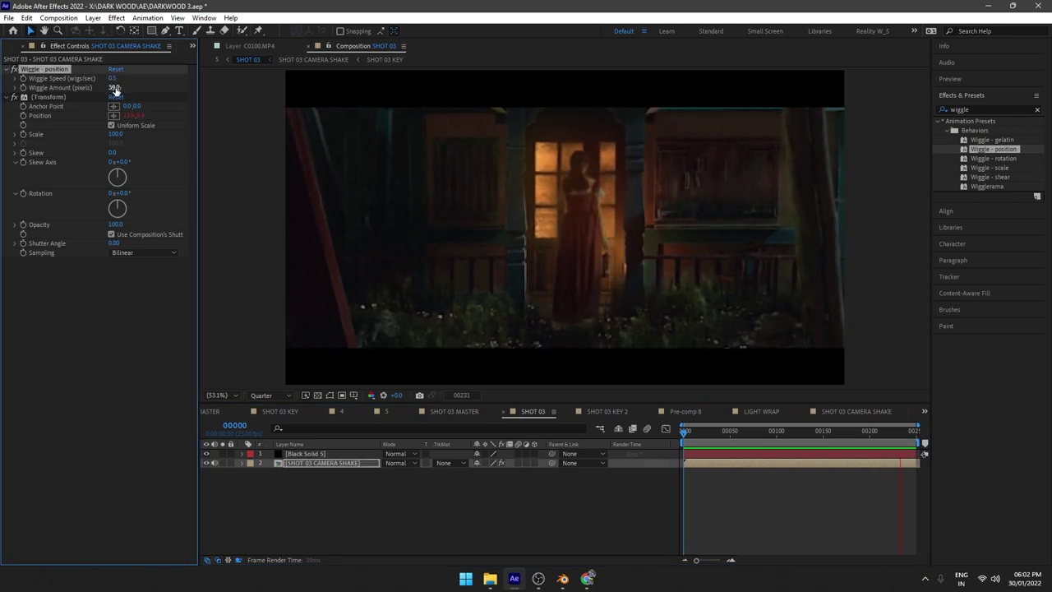
text(20)
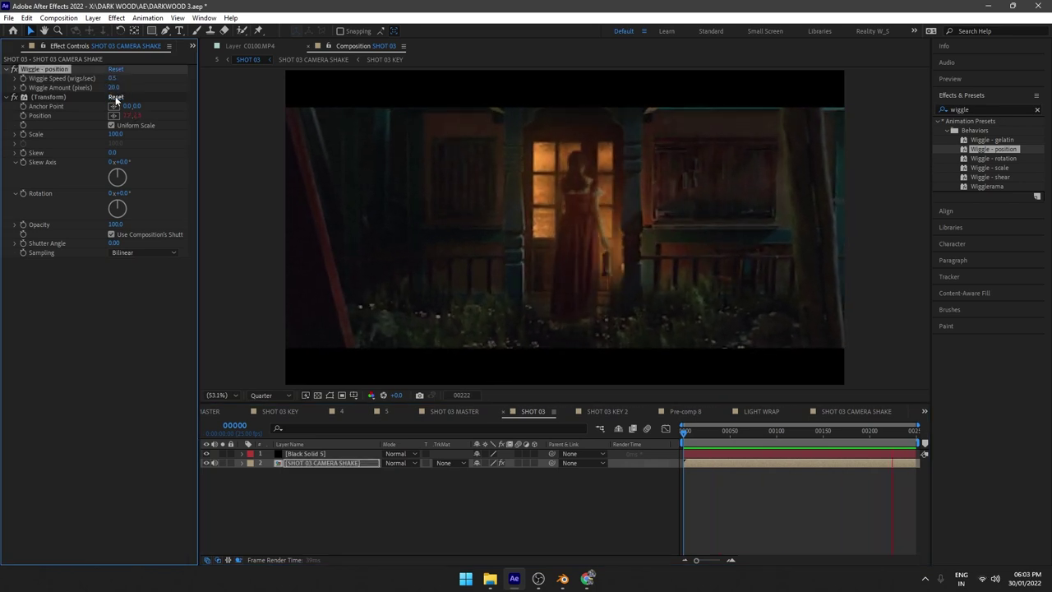